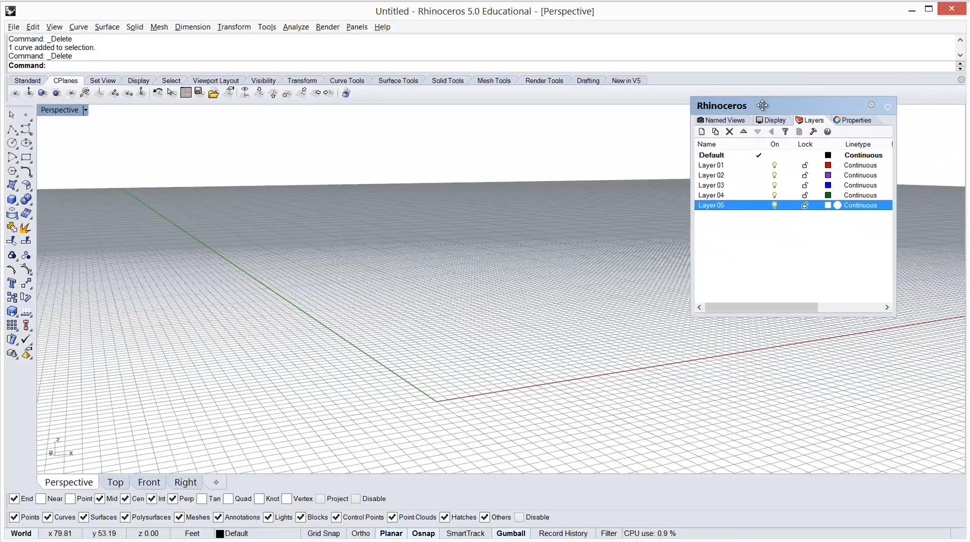
Enlarge the layers panel, and model a tall solid box from corner to corner with a height near the origin.
drag(726, 331, 906, 461)
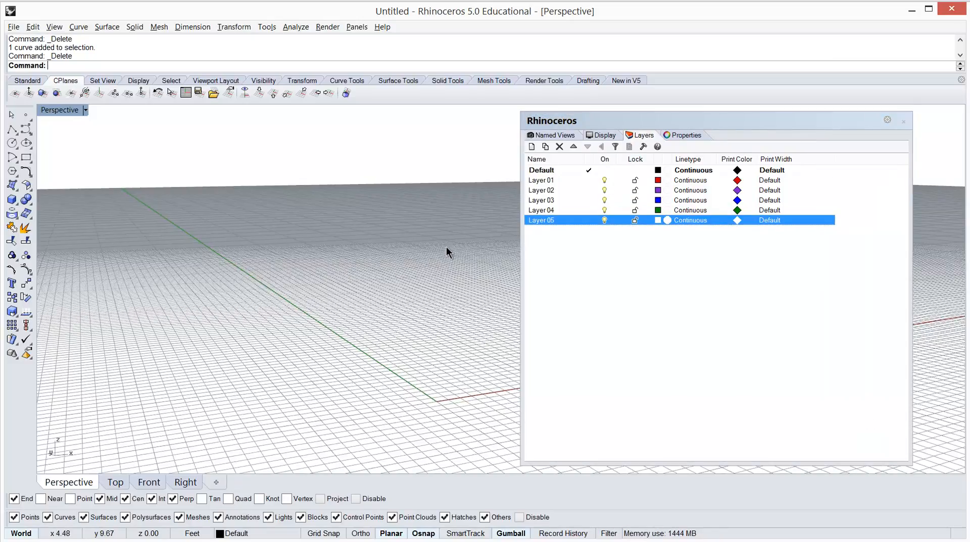
right_drag(389, 293, 402, 311)
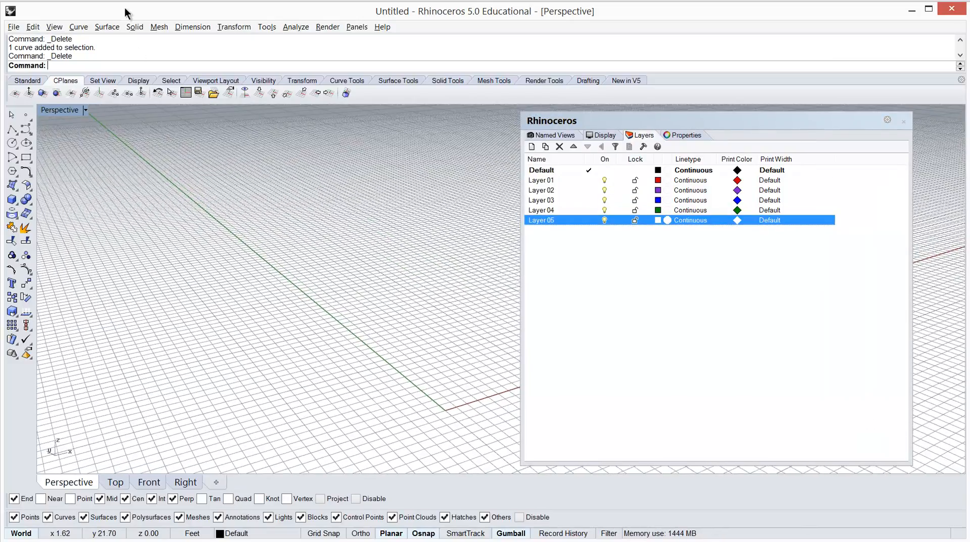
click(133, 26)
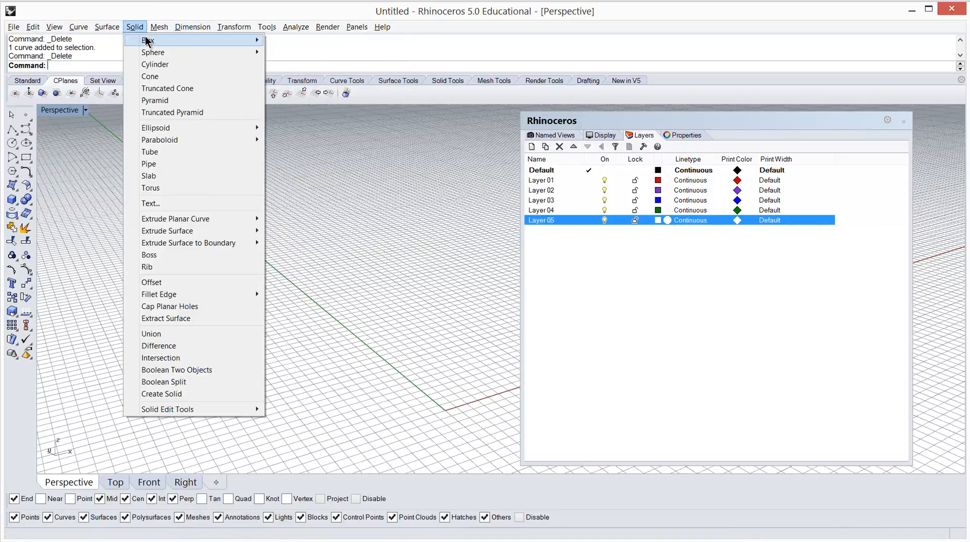
click(281, 40)
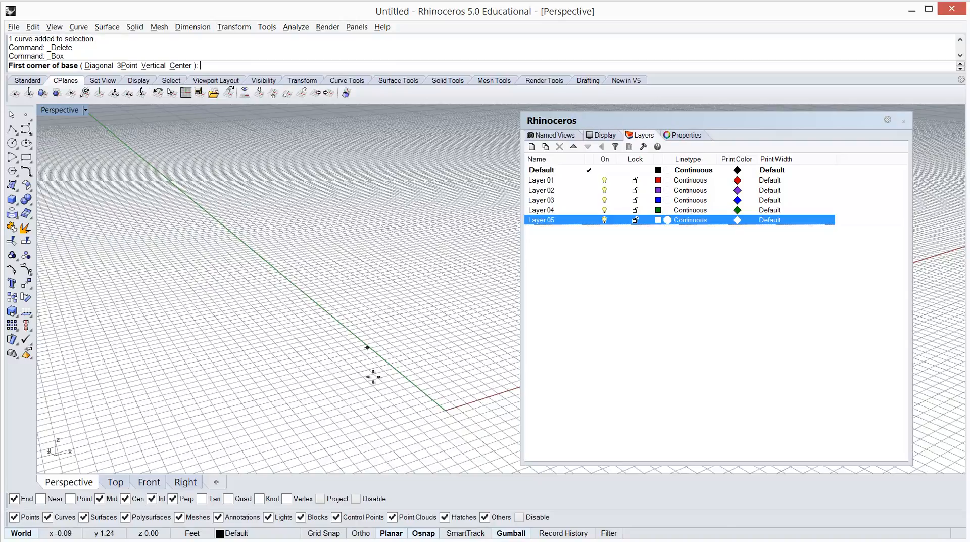
click(384, 398)
click(414, 339)
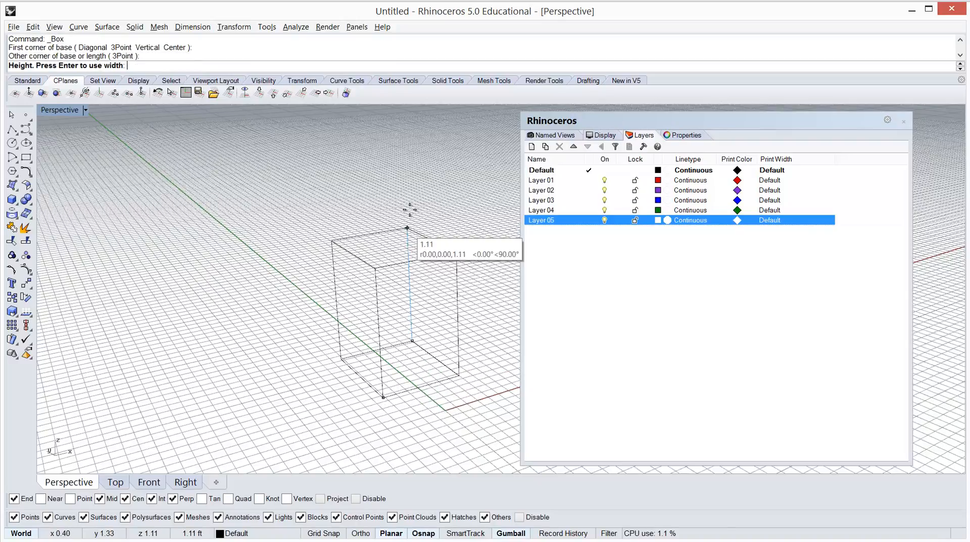
click(410, 165)
right_drag(422, 251, 231, 332)
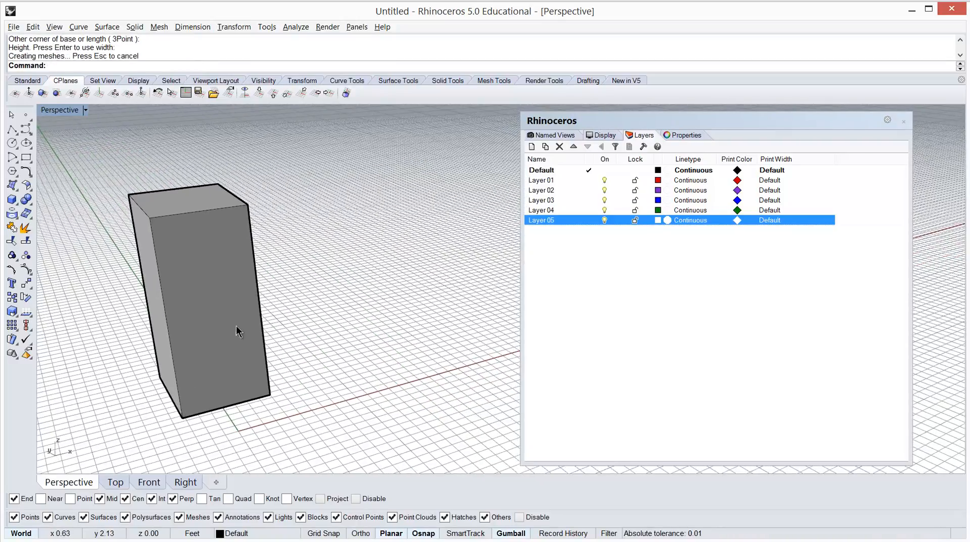
Model a second tall box beside the first one along the red axis.
right_click(301, 326)
click(331, 337)
click(444, 350)
click(393, 162)
right_drag(392, 163, 325, 293)
right_click(323, 290)
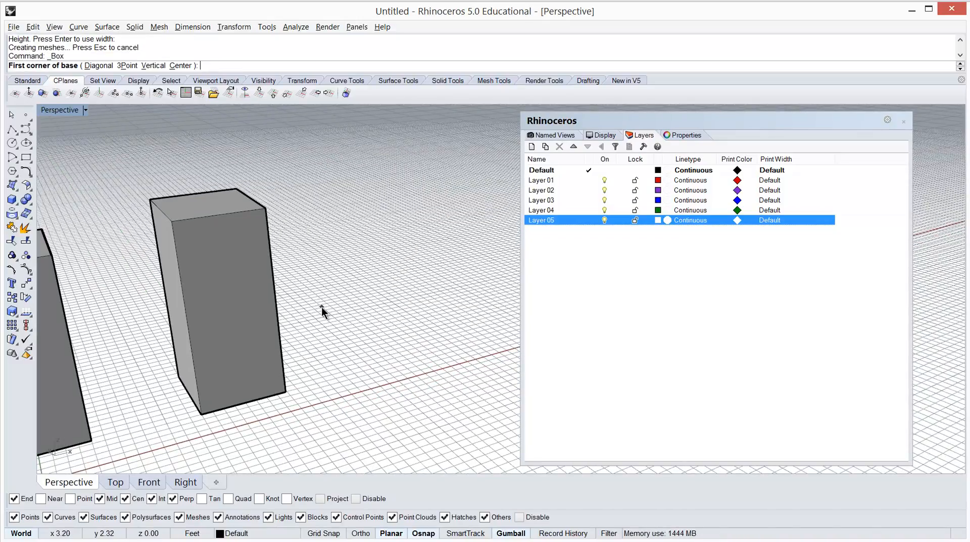
key(Escape)
Copy the second box three times along the red axis, using the first box's near base corner as base point.
scroll(323, 306, down, 4)
click(286, 320)
text(copy)
key(Return)
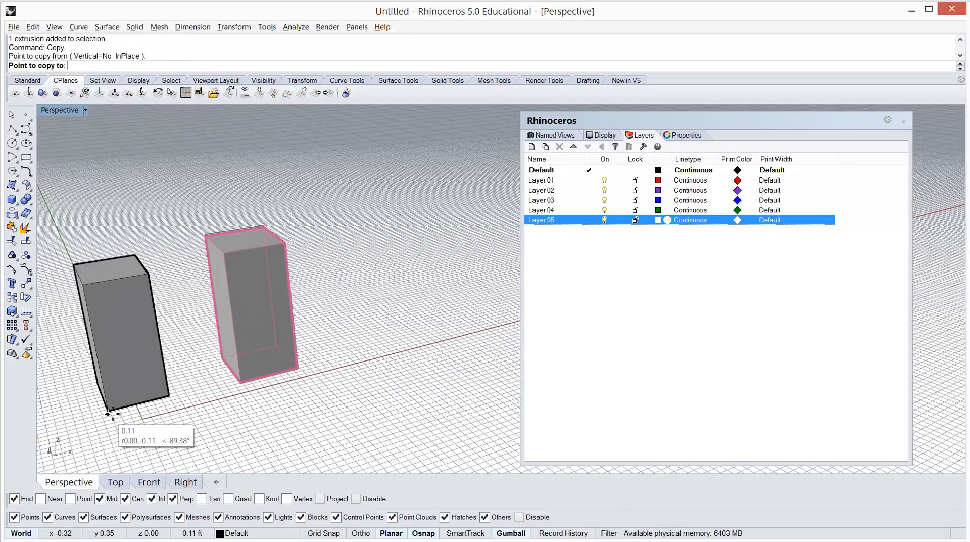
click(108, 411)
click(240, 380)
click(356, 354)
click(486, 328)
key(Return)
right_drag(438, 366, 434, 344)
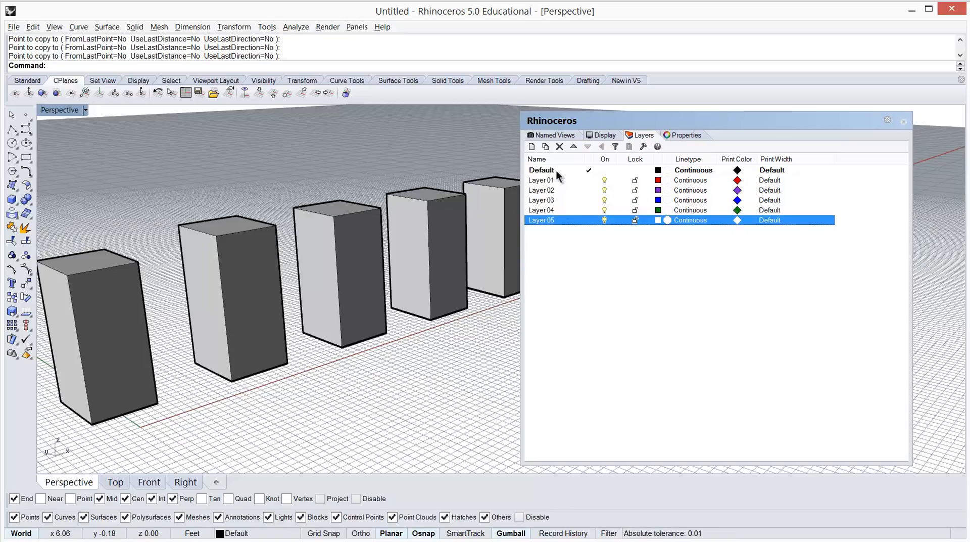
Check which layer the farthest box is assigned to in its object properties.
right_drag(481, 240, 472, 322)
click(483, 282)
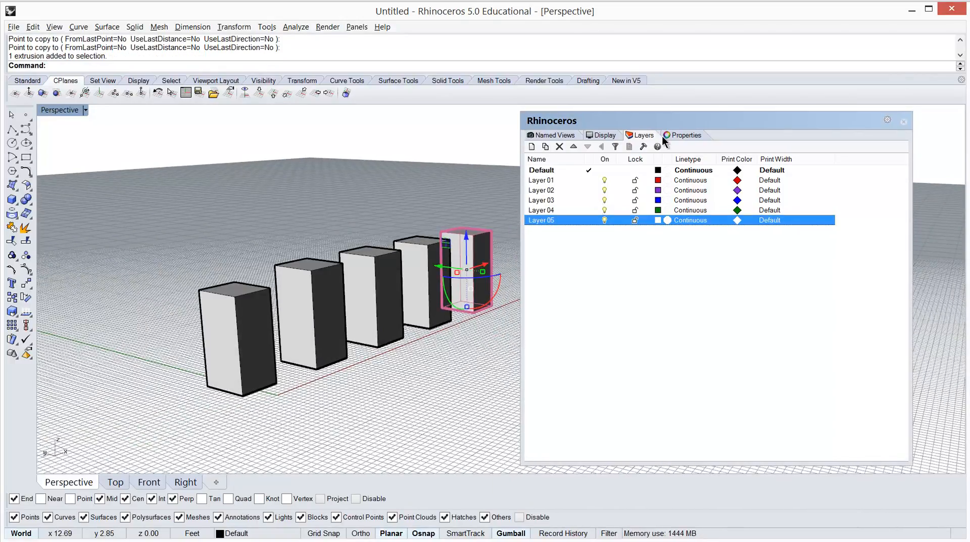
click(680, 135)
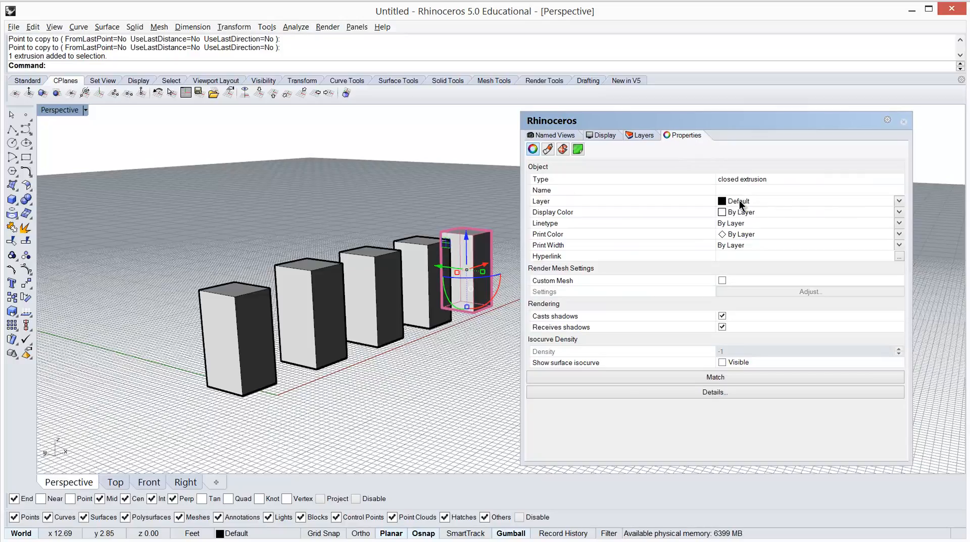
click(640, 135)
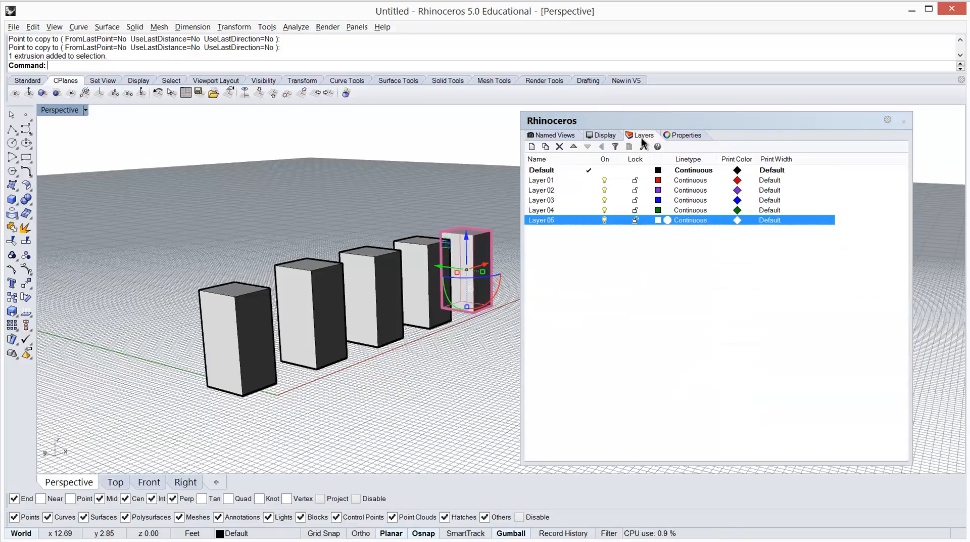
Change the second box of the row to Layer 01.
click(450, 312)
click(462, 329)
right_drag(462, 329, 462, 340)
click(312, 344)
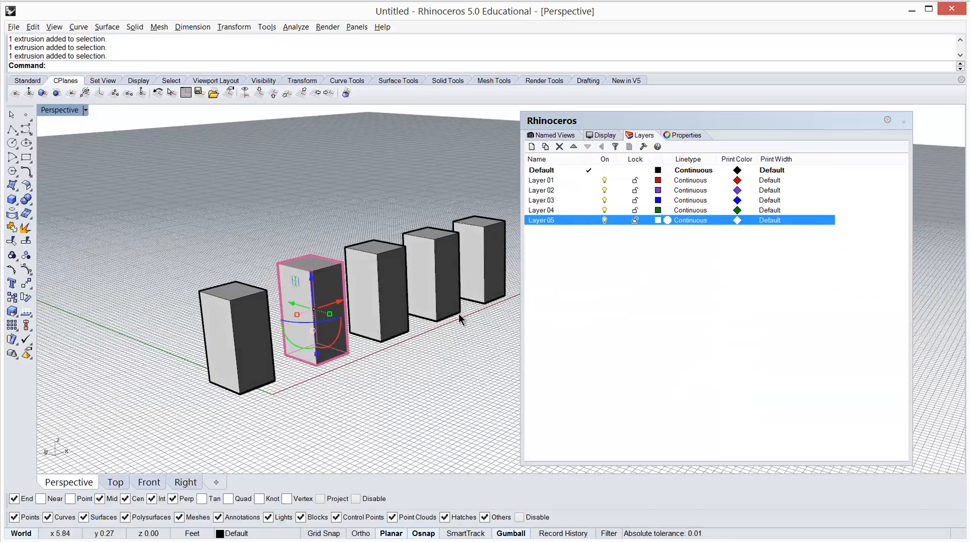
click(551, 181)
right_click(551, 180)
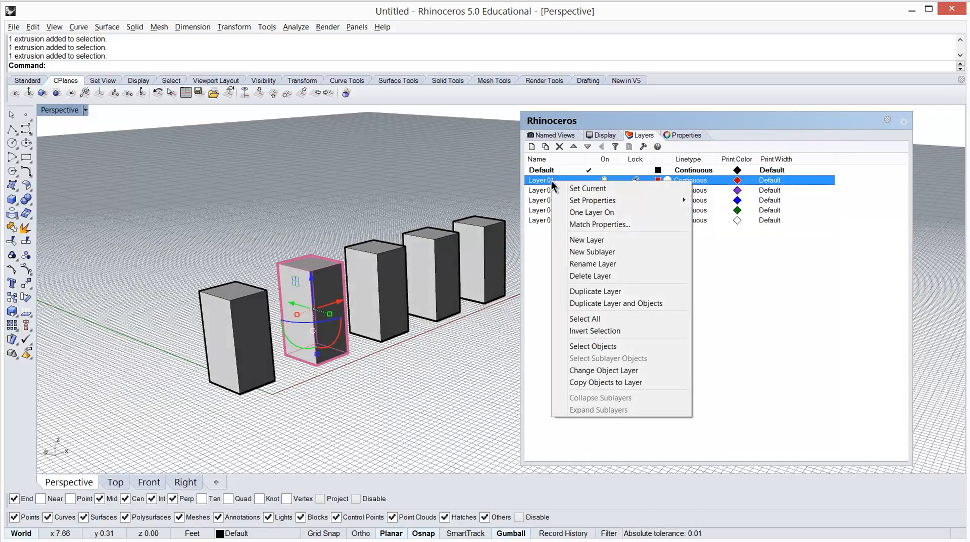
click(611, 371)
click(421, 327)
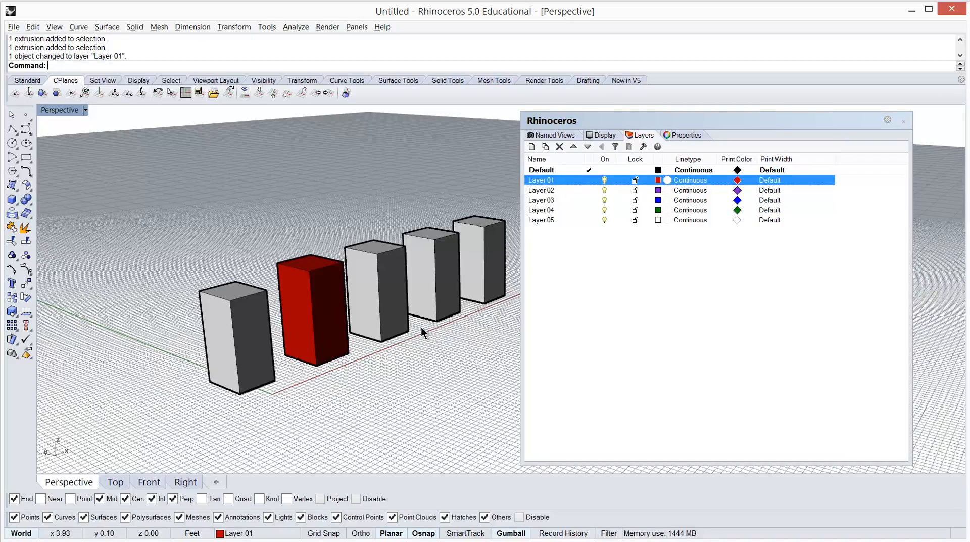
click(565, 190)
click(388, 270)
right_click(416, 294)
right_click(564, 189)
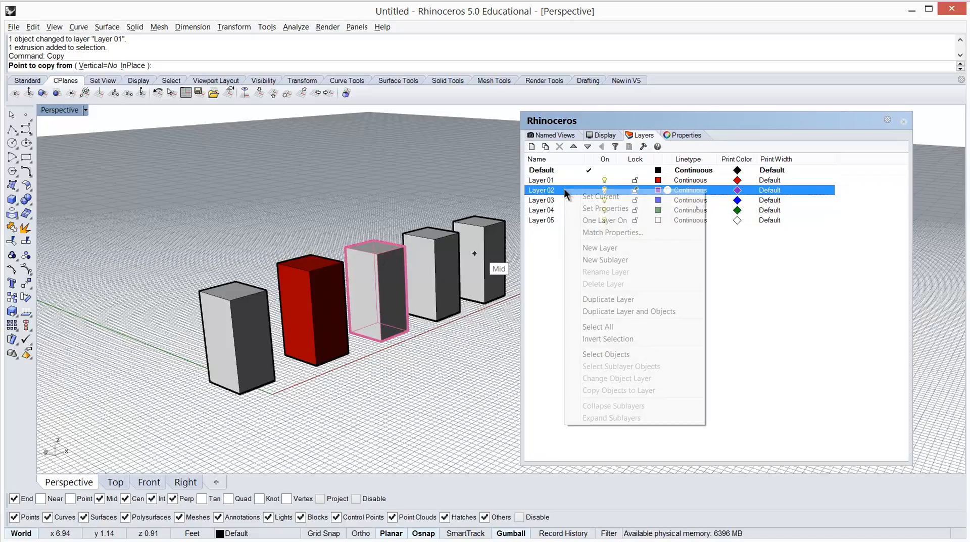
click(493, 306)
key(Escape)
right_drag(469, 323, 463, 334)
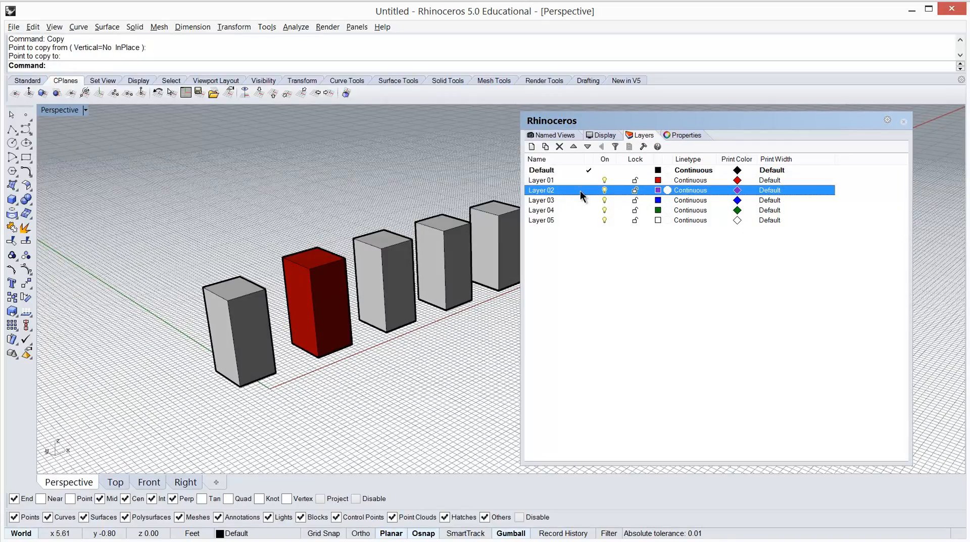
Make Layer 02 current and model a thin upright box about 1.4 feet high in front of the row.
double_click(559, 190)
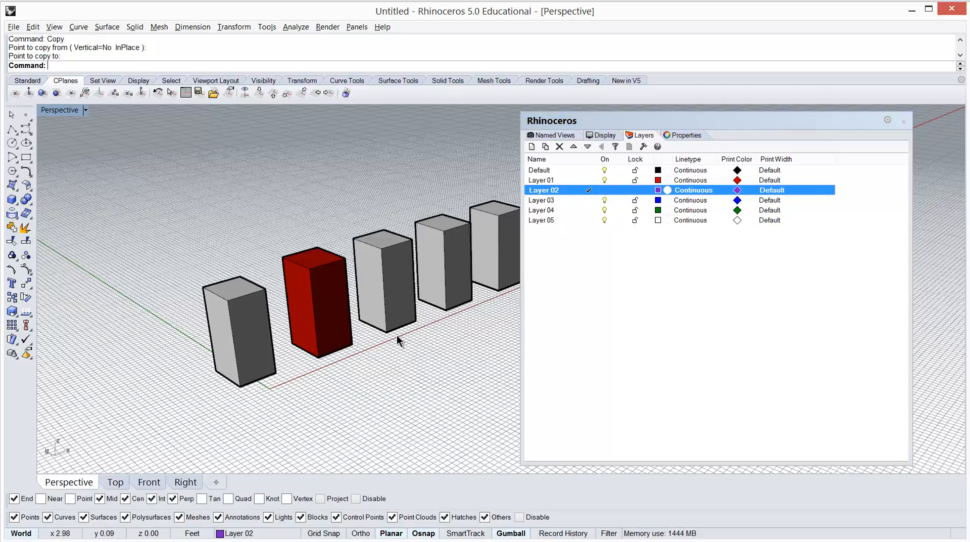
click(136, 27)
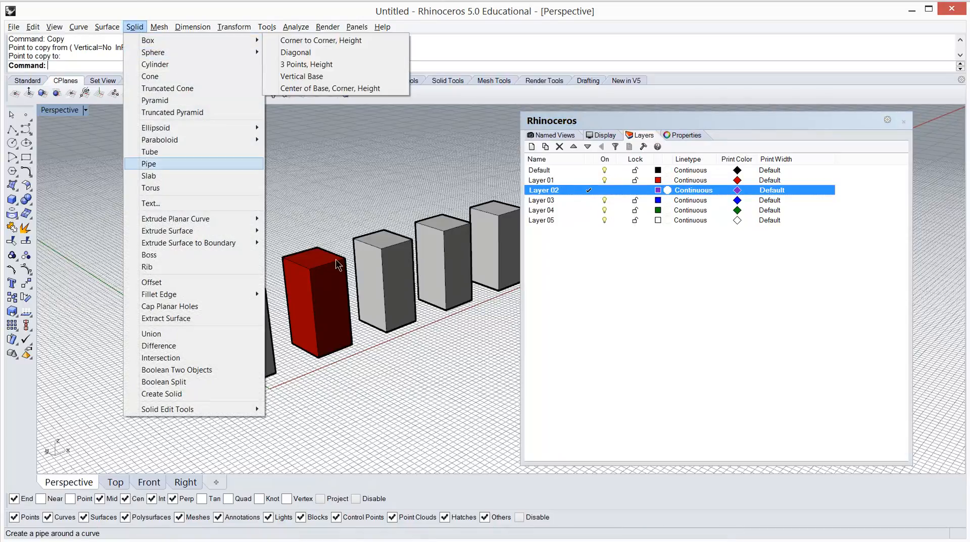
click(292, 39)
click(400, 371)
click(448, 399)
click(445, 344)
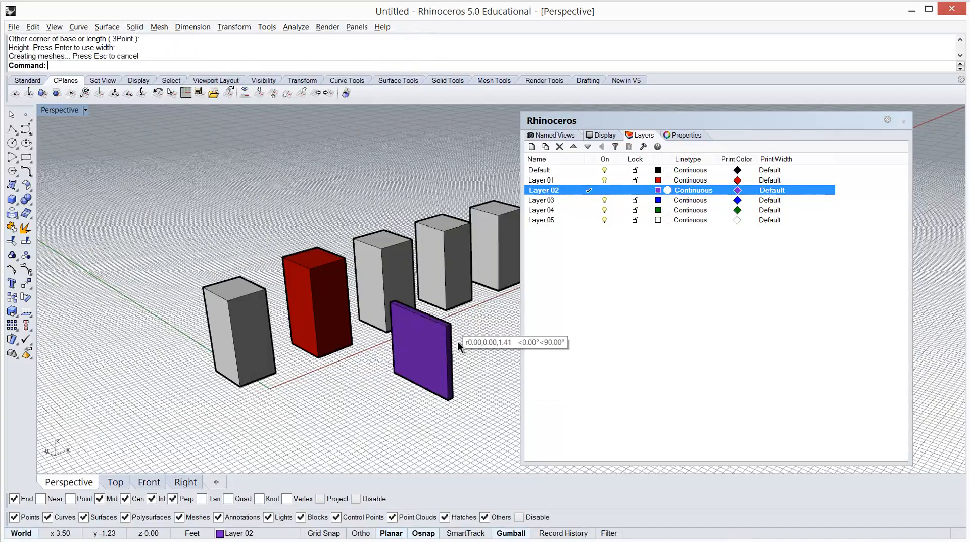
Examine the coloured objects from several angles, selecting the purple slab and the red box to check their layers.
right_drag(376, 365, 401, 353)
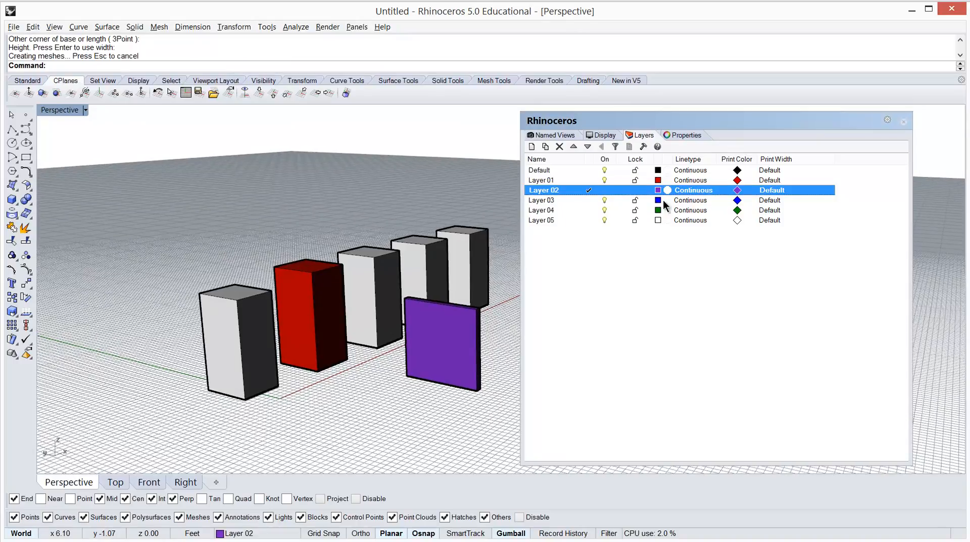
right_drag(504, 309, 423, 339)
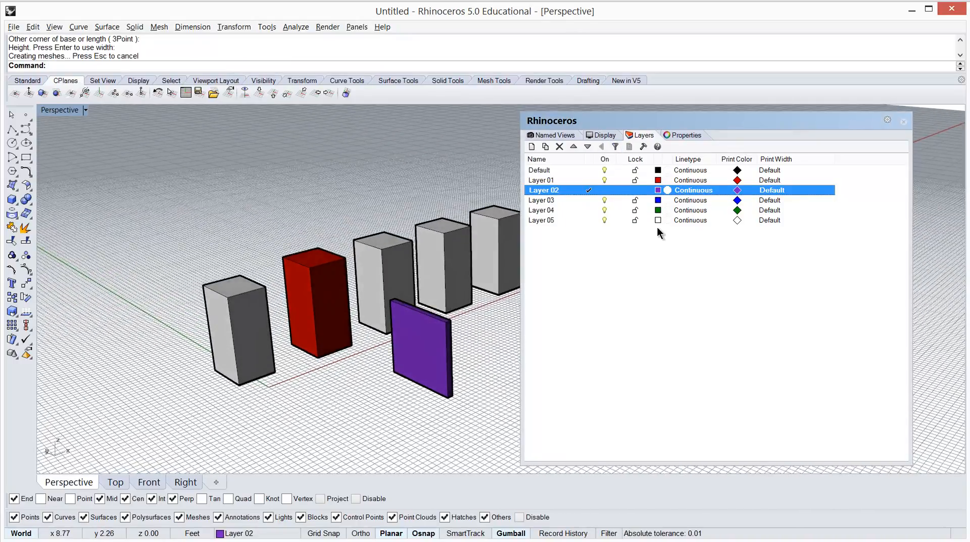
right_drag(485, 320, 463, 324)
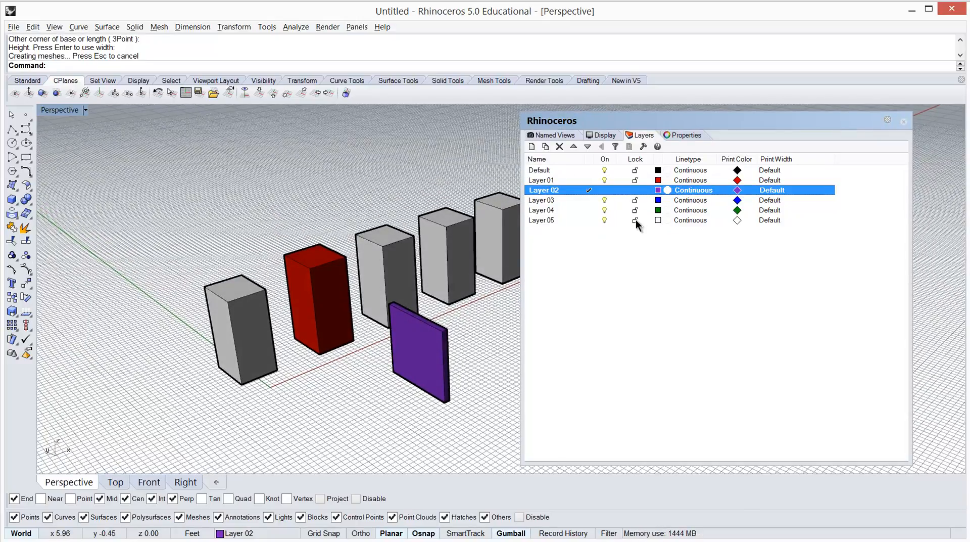
right_drag(466, 280, 415, 367)
click(411, 352)
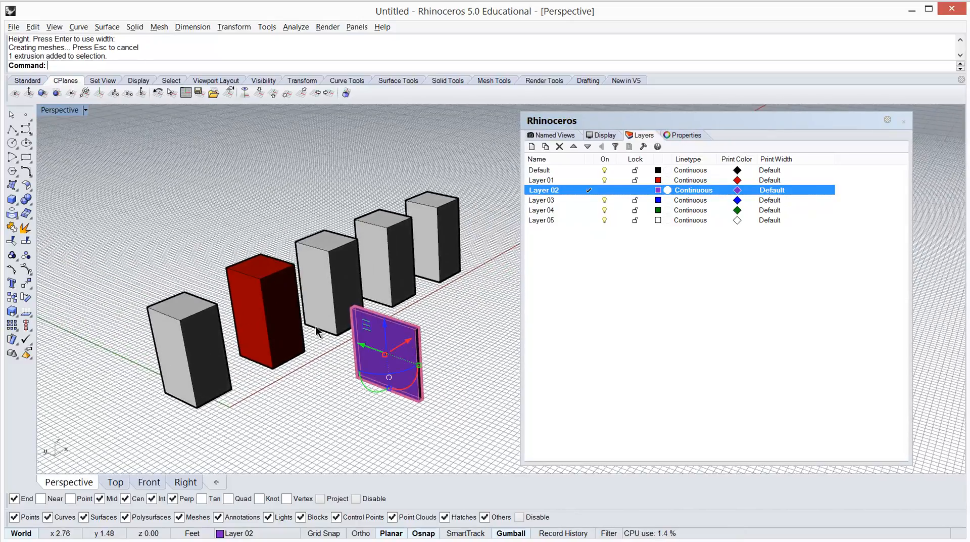
click(253, 314)
right_drag(387, 317, 378, 298)
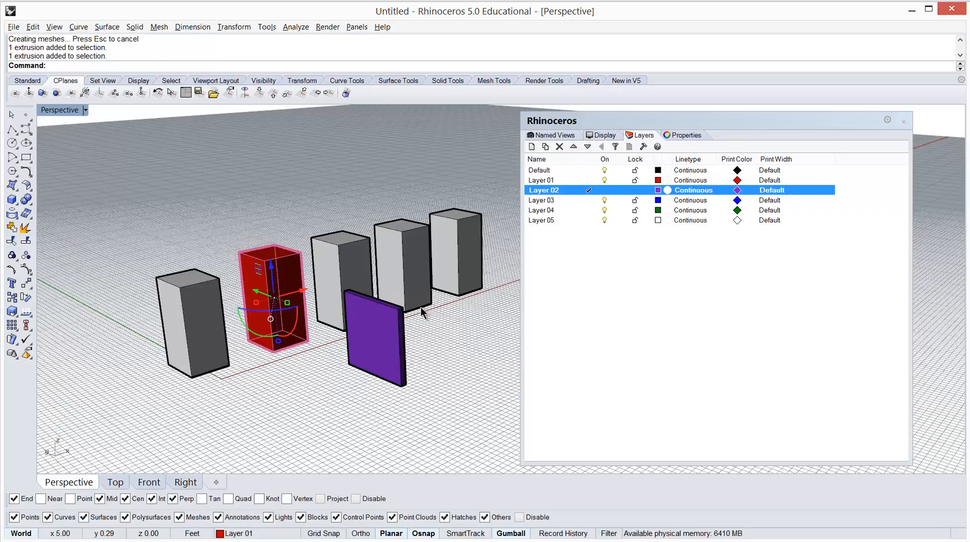
right_drag(423, 305, 466, 325)
click(461, 306)
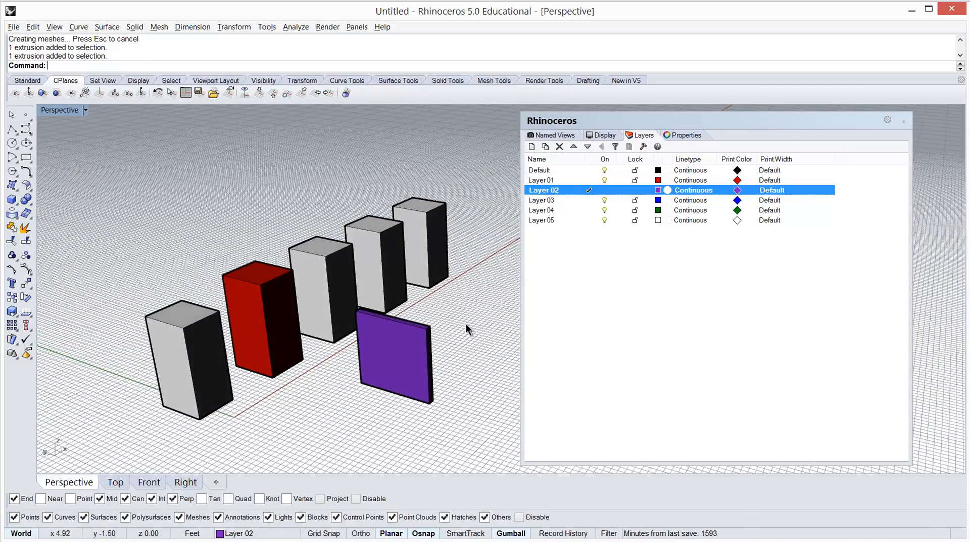
mouse_move(465, 323)
right_down()
mouse_move(453, 323)
mouse_move(457, 309)
right_up()
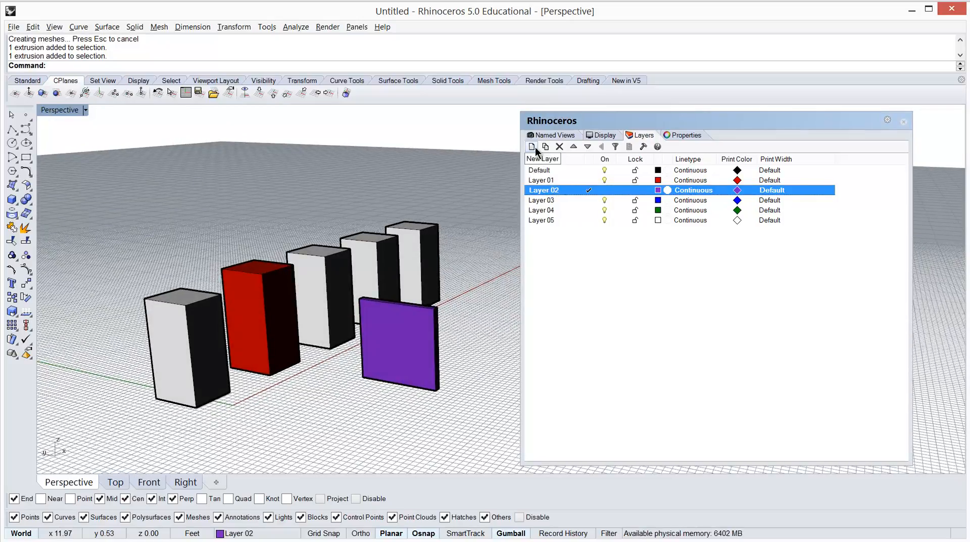
Rename Layer 01 as Brick and Layer 02 as Concrete.
click(554, 181)
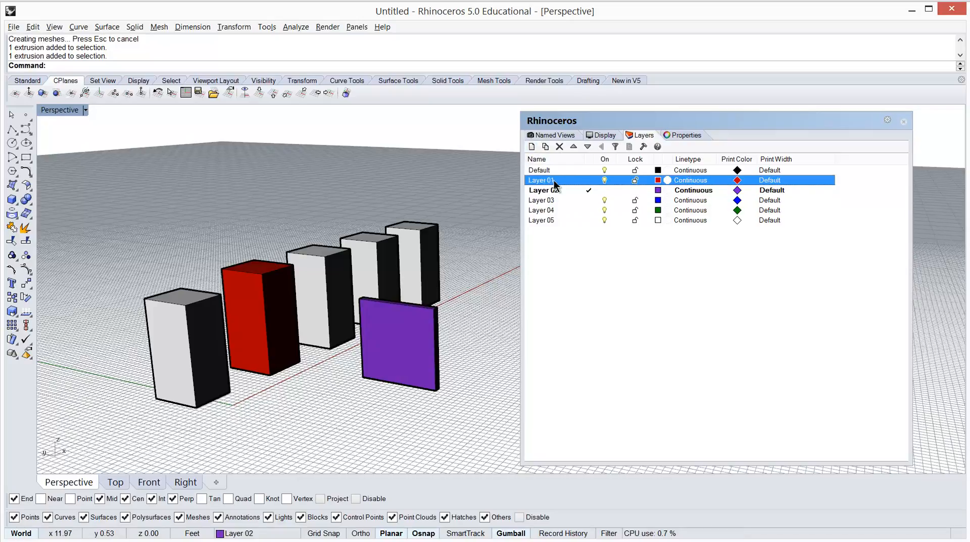
click(554, 181)
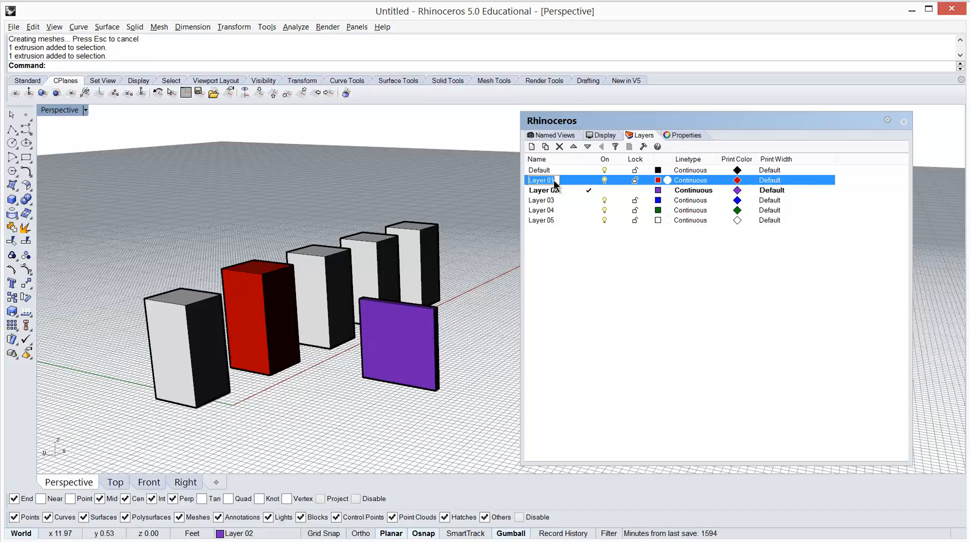
text(Brick)
click(544, 190)
right_click(544, 190)
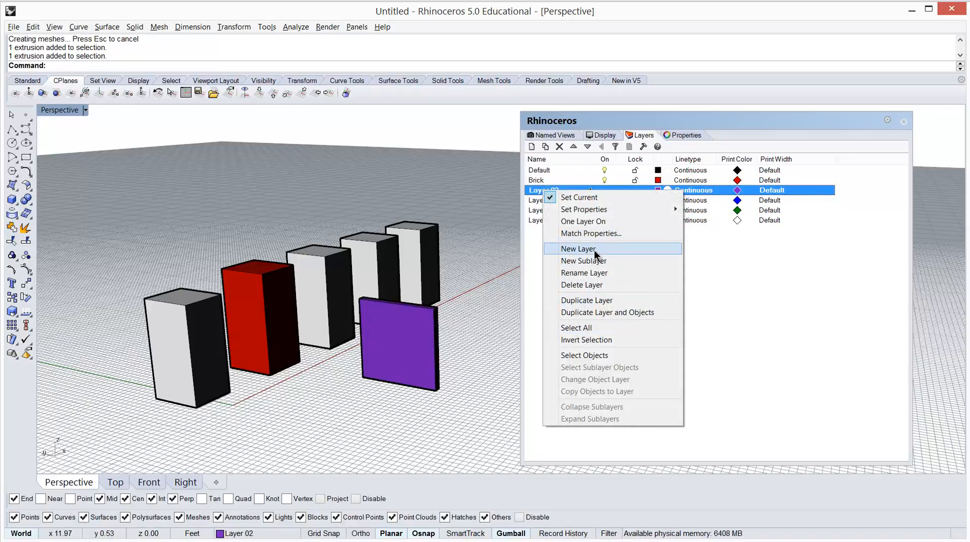
click(538, 237)
click(543, 190)
click(543, 191)
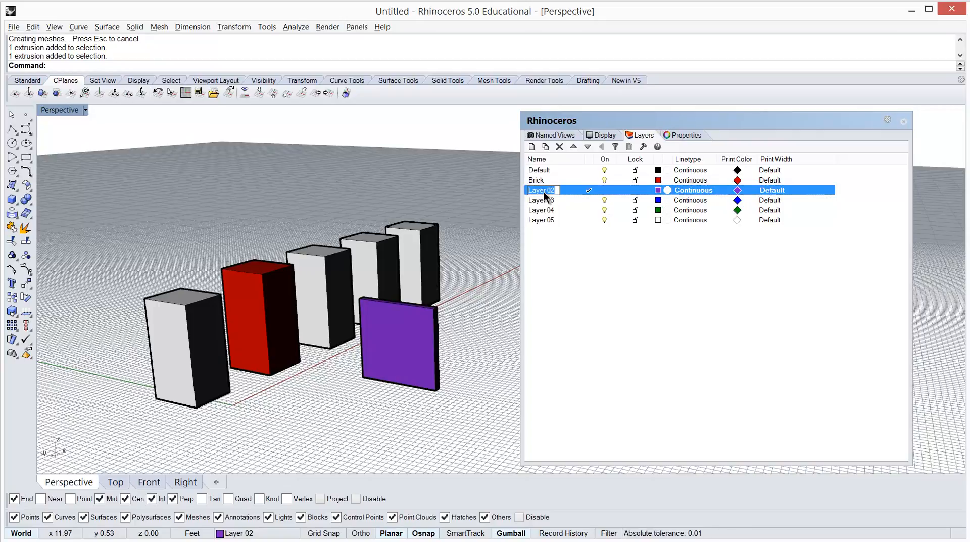
text(Concrete)
Rename Layer 03 as Metal.
click(542, 199)
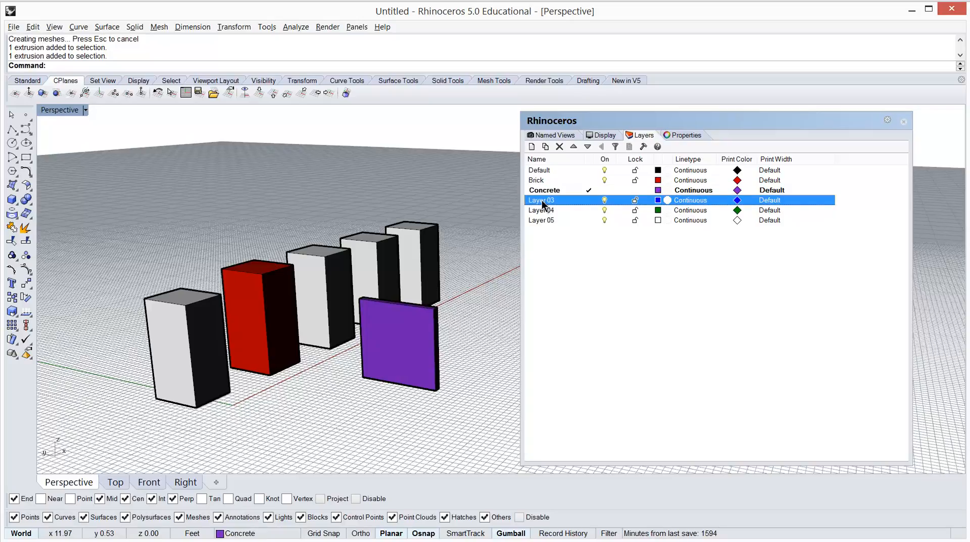
click(541, 200)
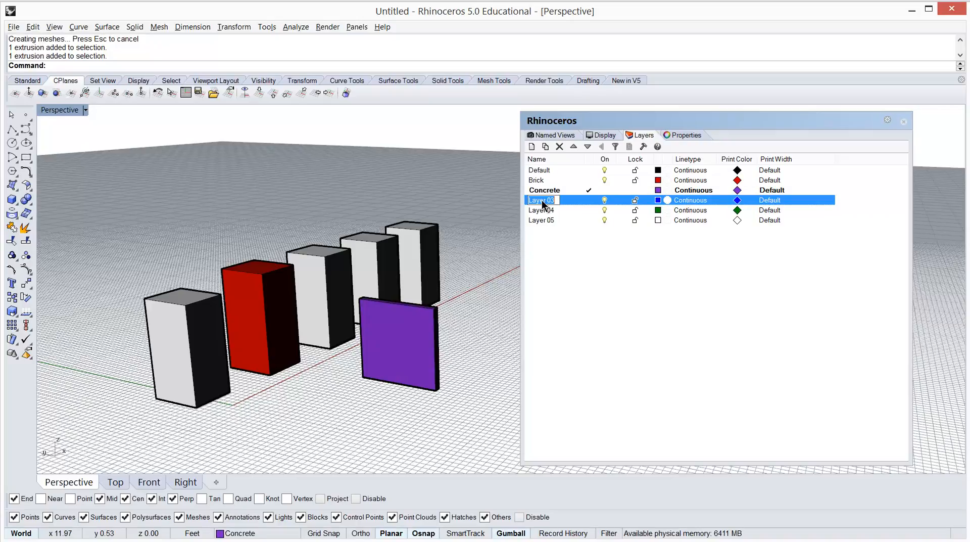
text(Metal)
key(Return)
Rename Layer 04 as Wood.
click(548, 209)
right_click(548, 209)
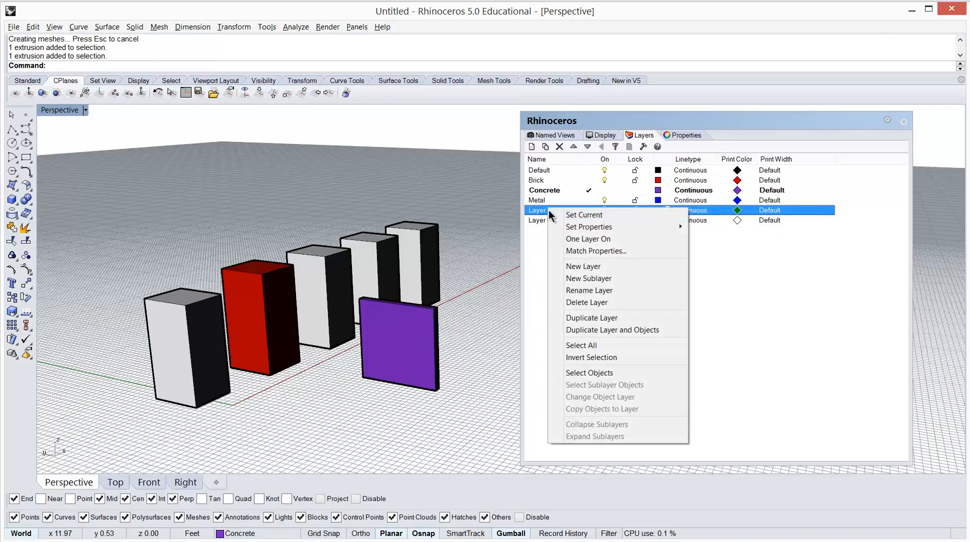
click(541, 210)
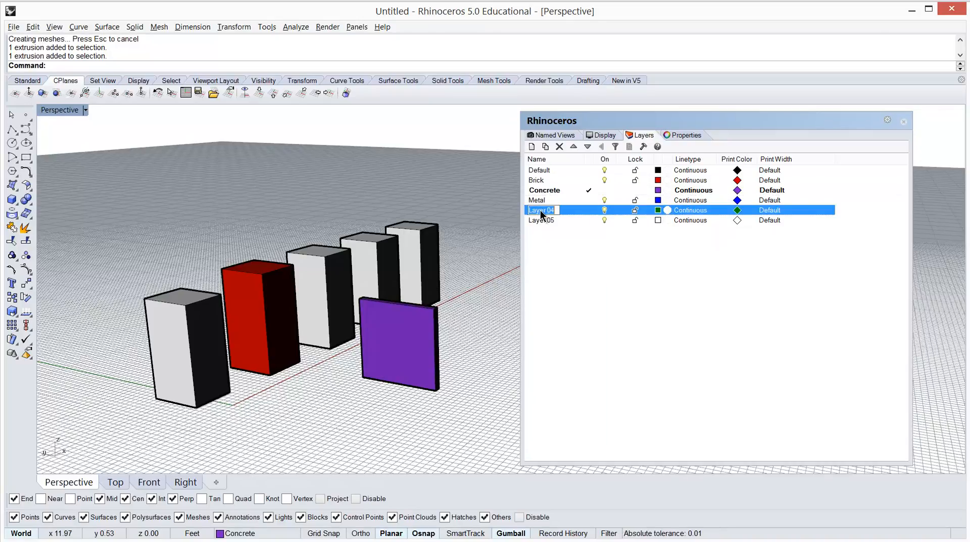
click(550, 237)
click(539, 211)
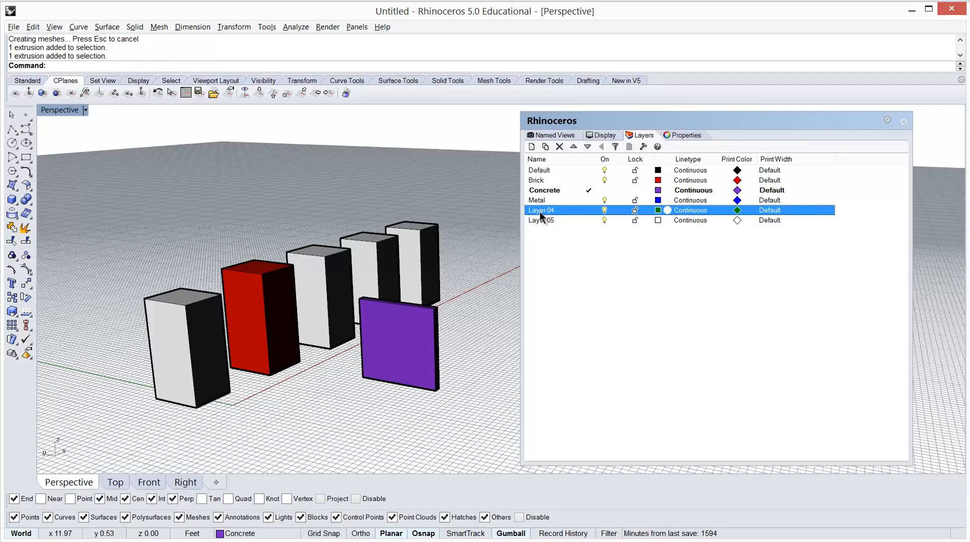
click(539, 211)
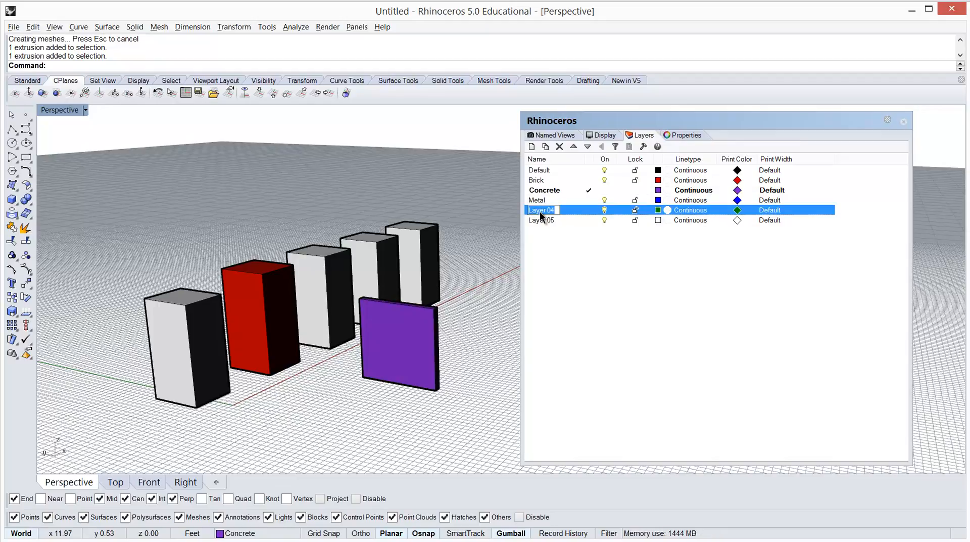
text(Wood)
click(543, 240)
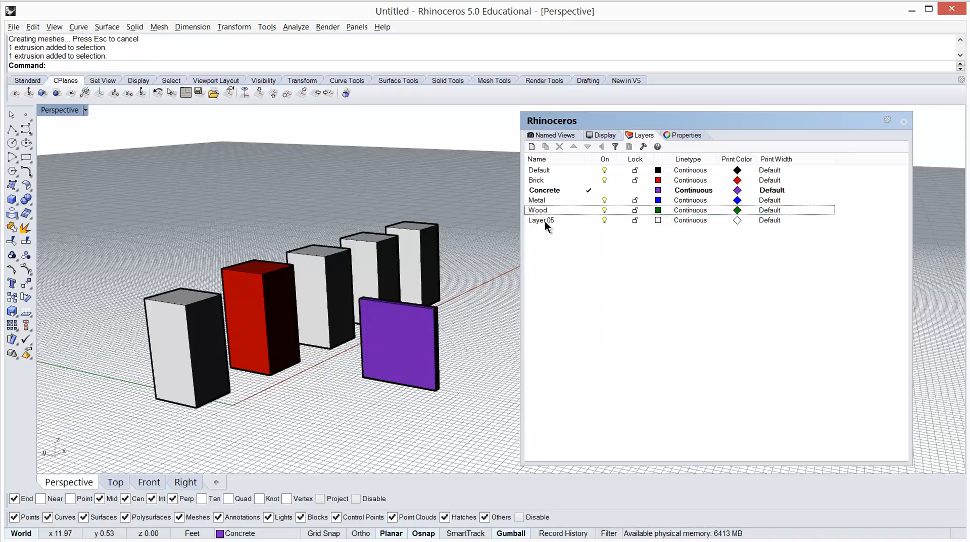
Rename Layer 05 as Glass.
click(545, 221)
right_click(545, 221)
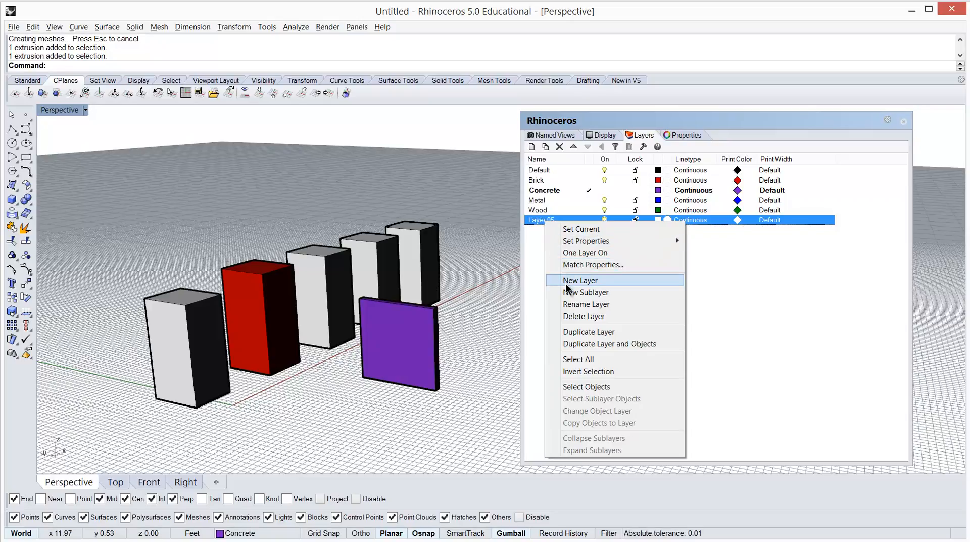
click(576, 305)
text(Glass)
key(Return)
click(551, 247)
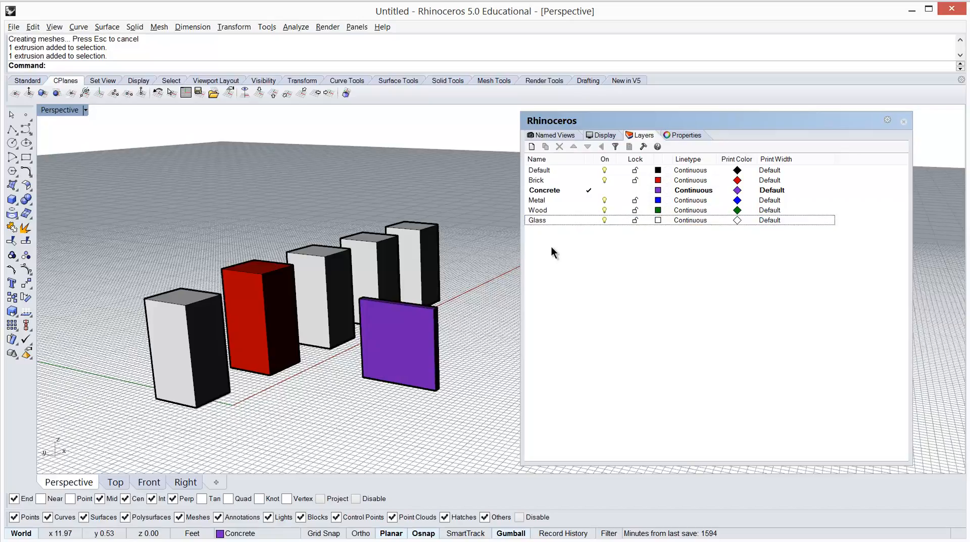
Set the Brick layer's color to an orange-brown with hue 20, saturation 171 and value 191, starting from the Brown preset.
right_drag(456, 279, 450, 287)
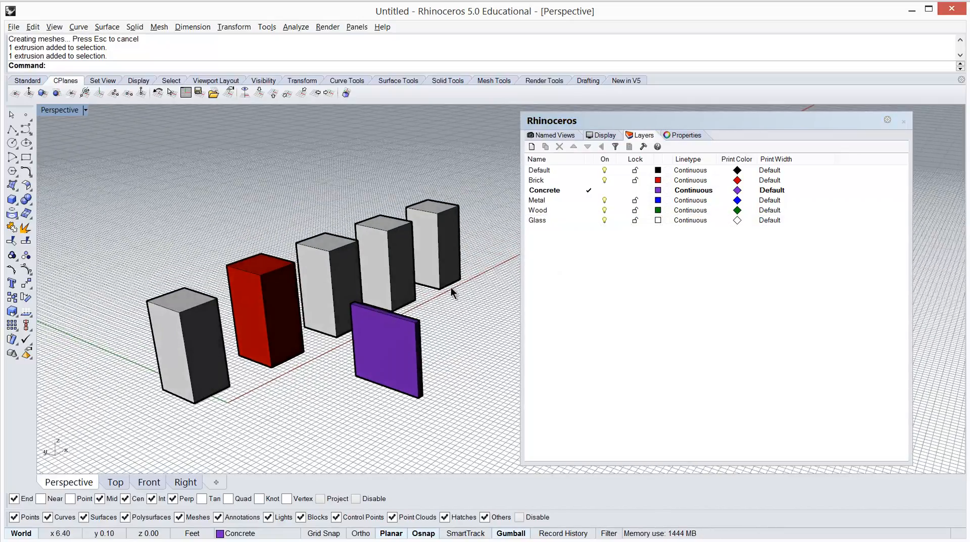
right_drag(505, 192, 493, 193)
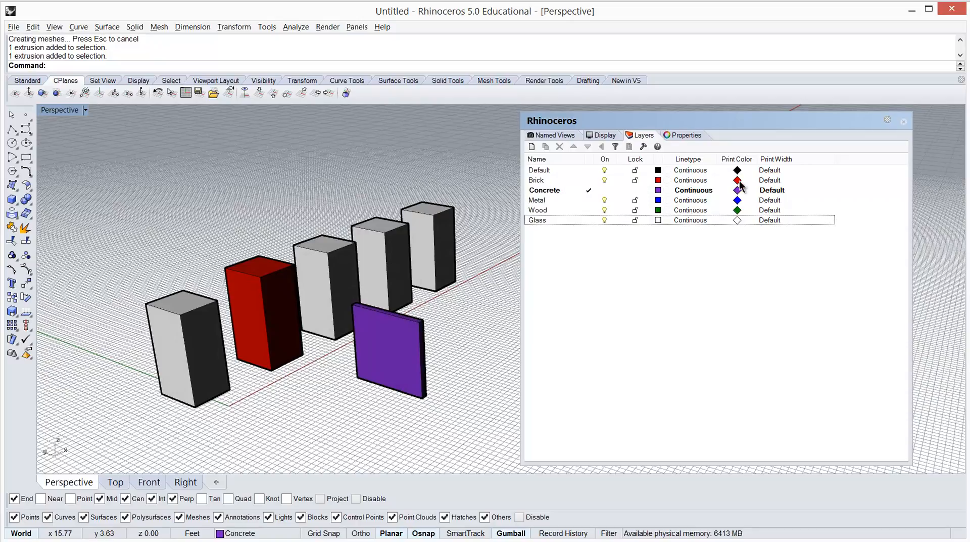
click(658, 180)
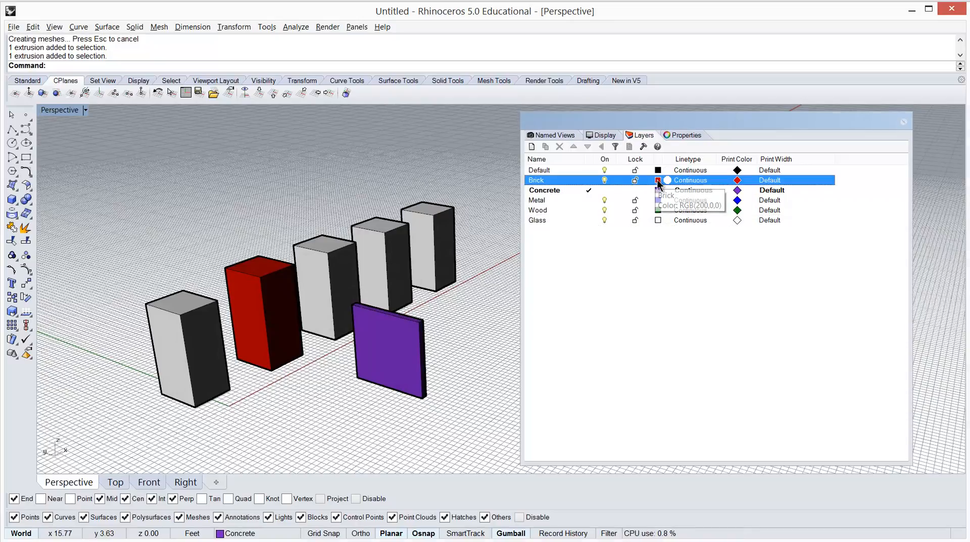
click(517, 309)
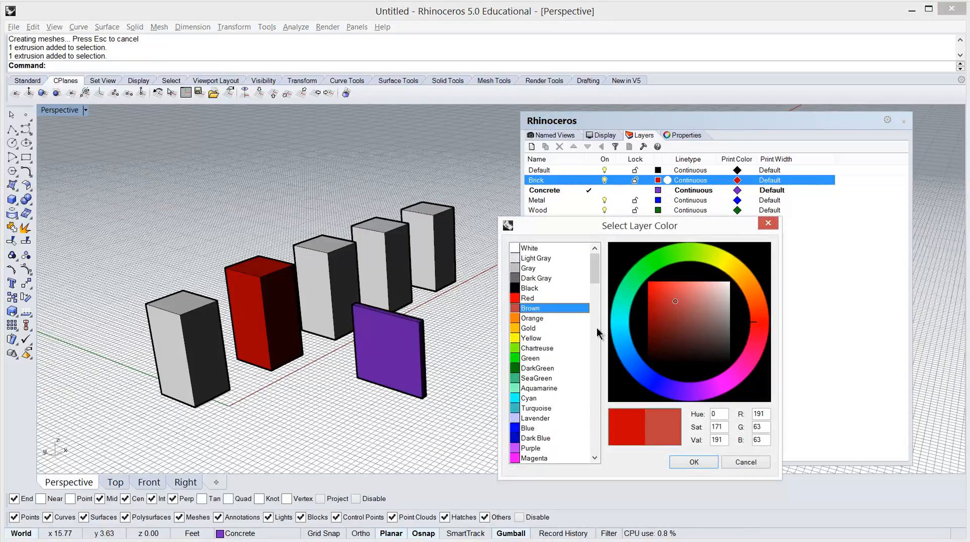
click(750, 303)
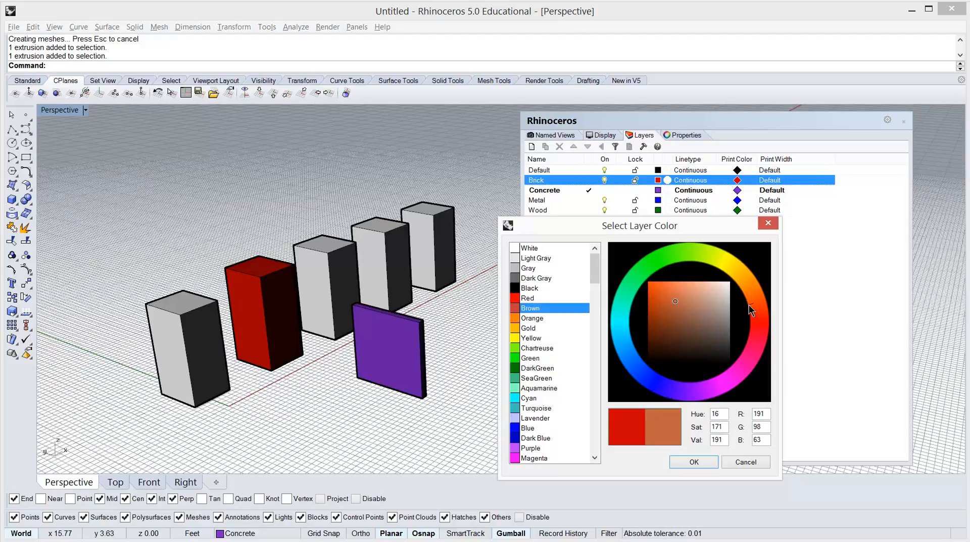
click(693, 460)
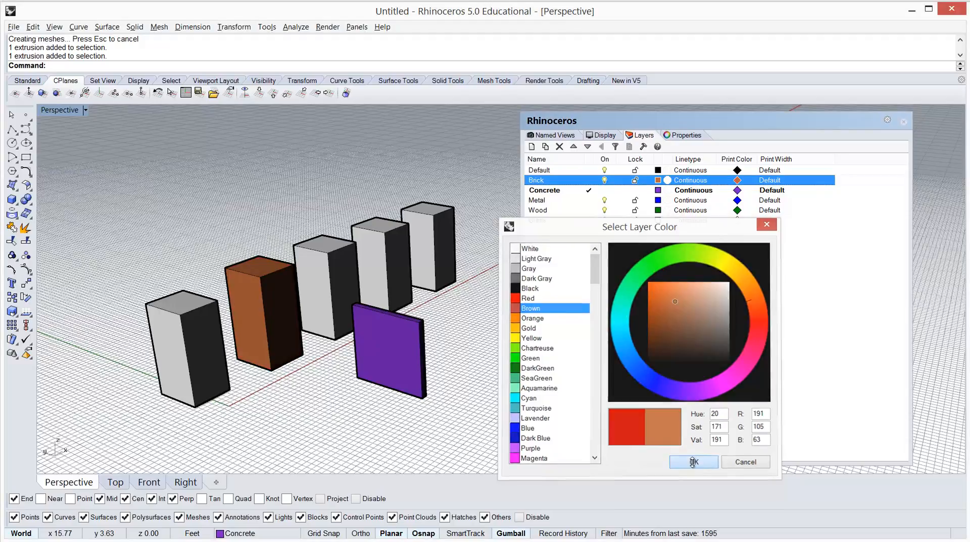
Set the Concrete layer's color to Light Gray and the Metal layer's color to Dark Gray.
click(658, 190)
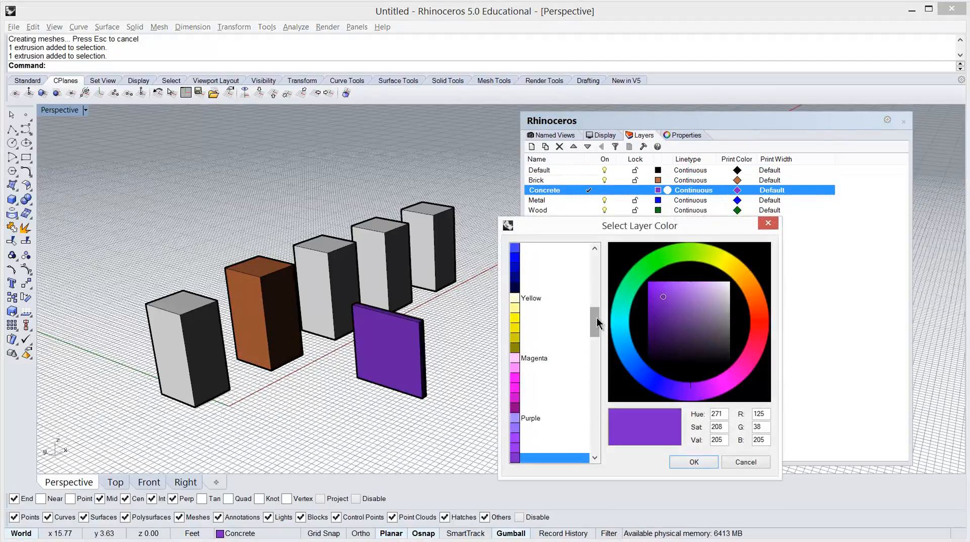
drag(597, 317, 596, 264)
click(537, 257)
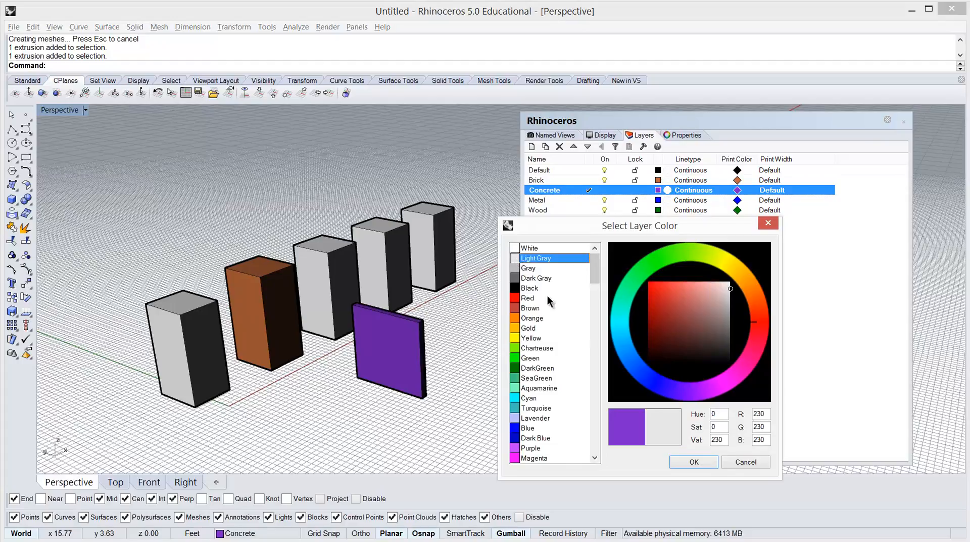
click(692, 461)
click(561, 201)
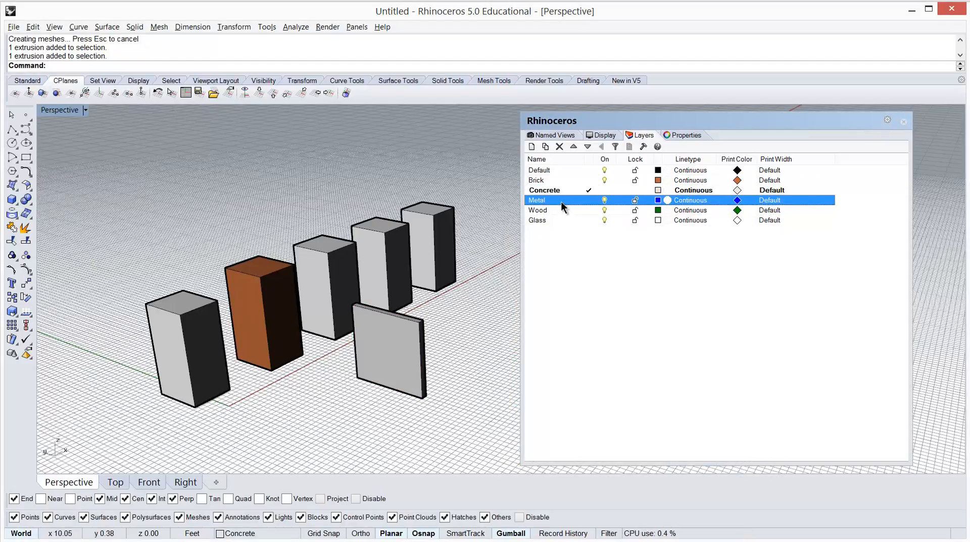
click(658, 201)
click(531, 278)
click(694, 461)
Set the Wood layer's color to a pale tan with a hue of about 45, starting from the Gold preset.
click(658, 210)
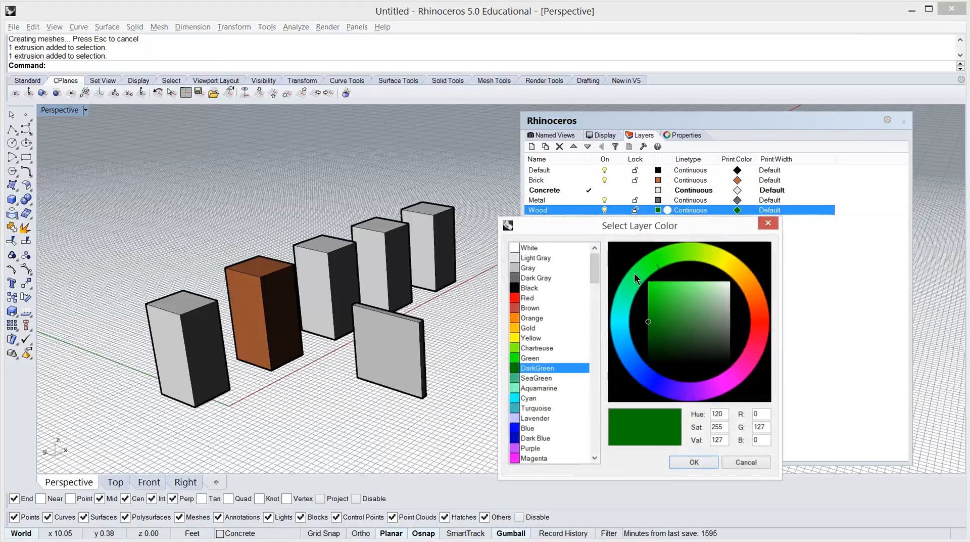
click(529, 329)
mouse_move(720, 302)
mouse_down()
mouse_move(684, 321)
mouse_move(703, 296)
mouse_up()
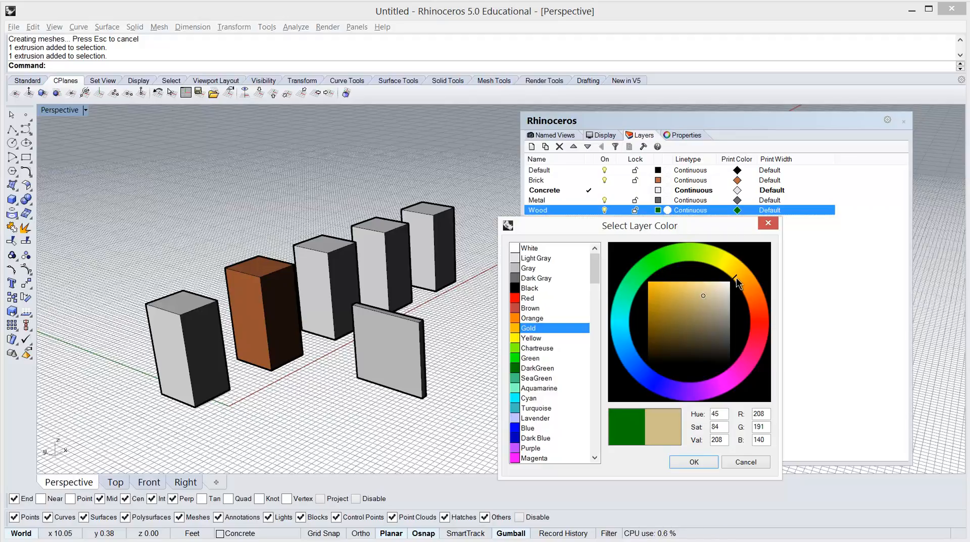
click(694, 461)
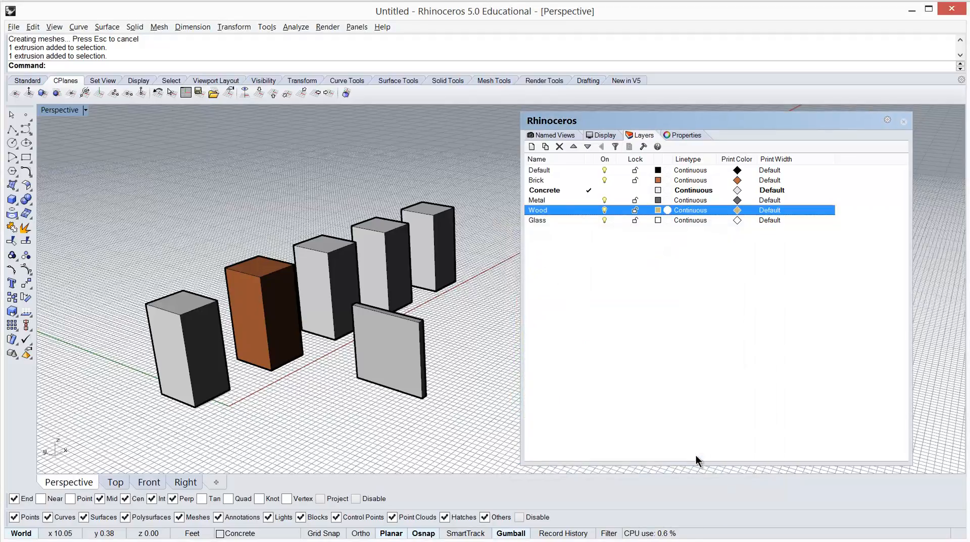
click(662, 287)
Set the Glass layer's color to a medium blue with a hue of about 200, starting from the Turquoise preset.
click(658, 220)
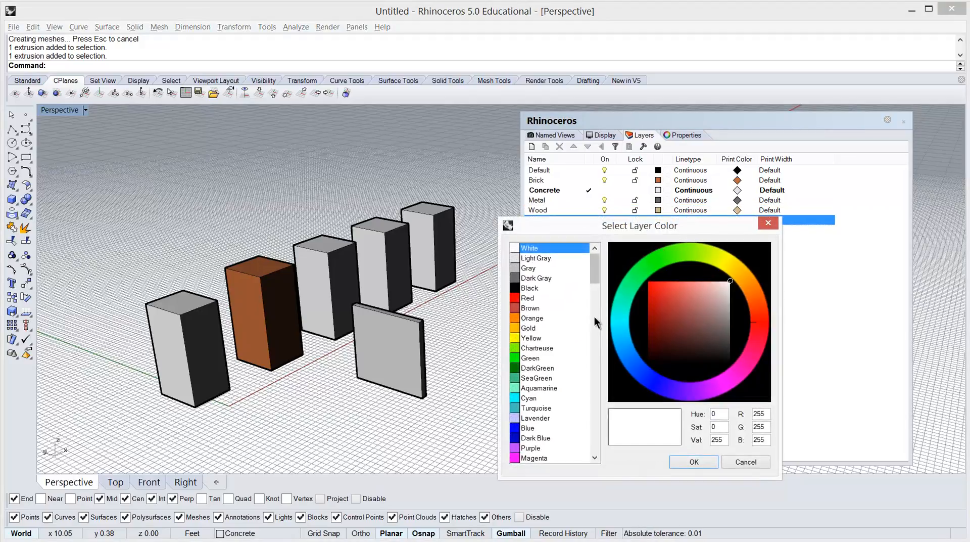
click(520, 409)
click(628, 344)
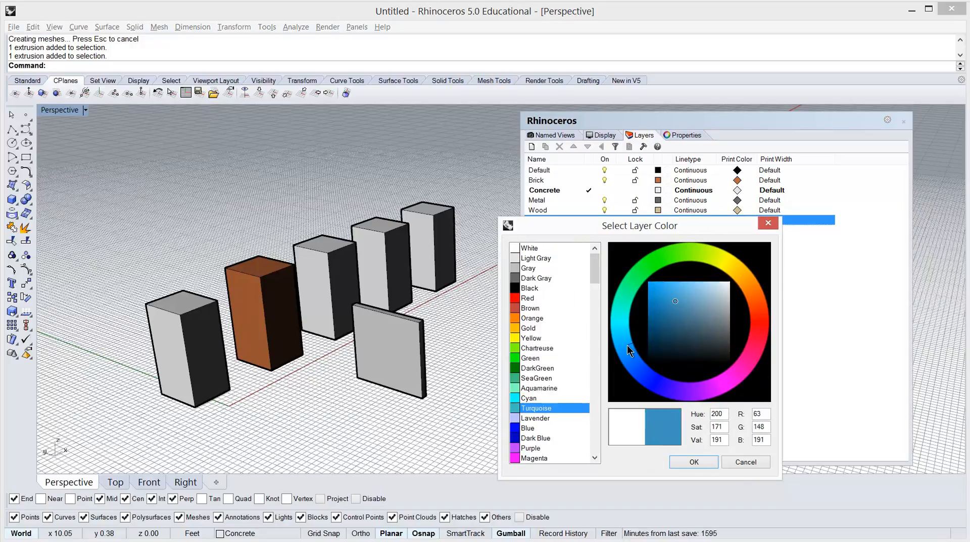
click(693, 461)
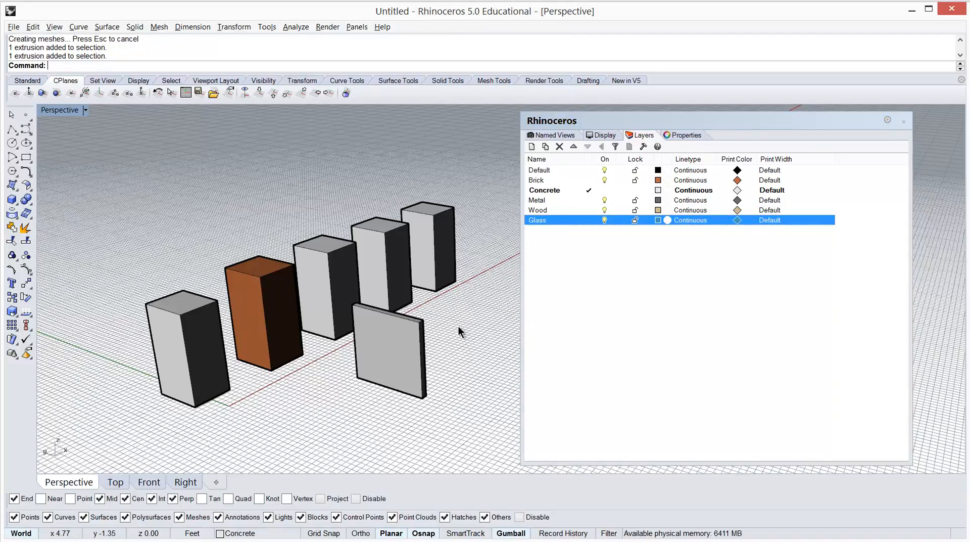
Assign the nearest box in the row to the Concrete layer and the third box to the Metal layer.
click(199, 317)
right_click(560, 192)
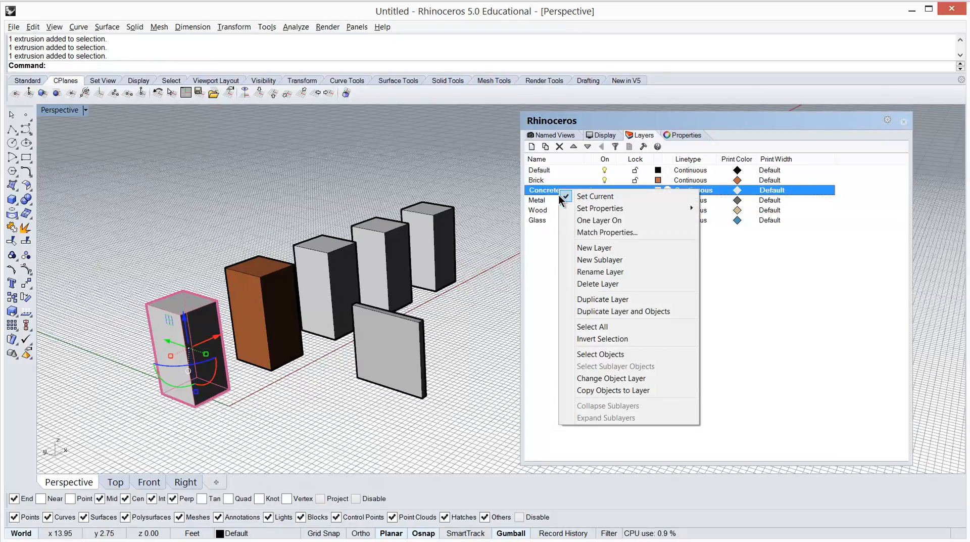
click(612, 379)
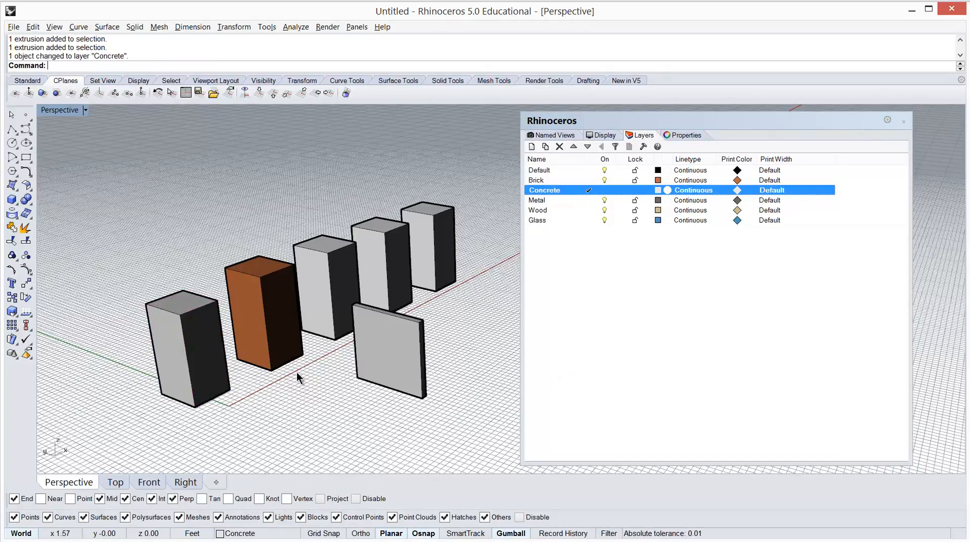
click(330, 267)
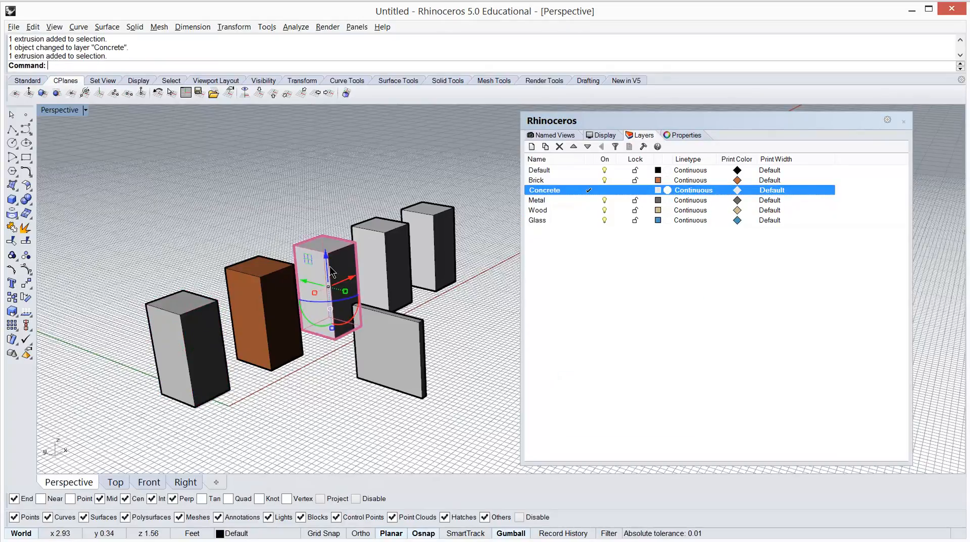
right_click(571, 199)
click(622, 387)
Assign the fourth box in the row to the Wood layer.
click(384, 268)
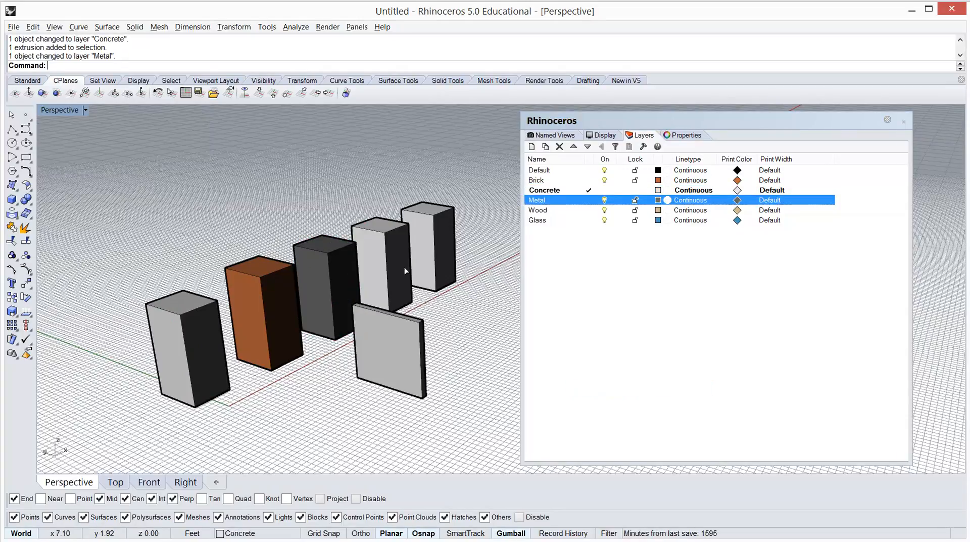
click(568, 209)
right_click(568, 208)
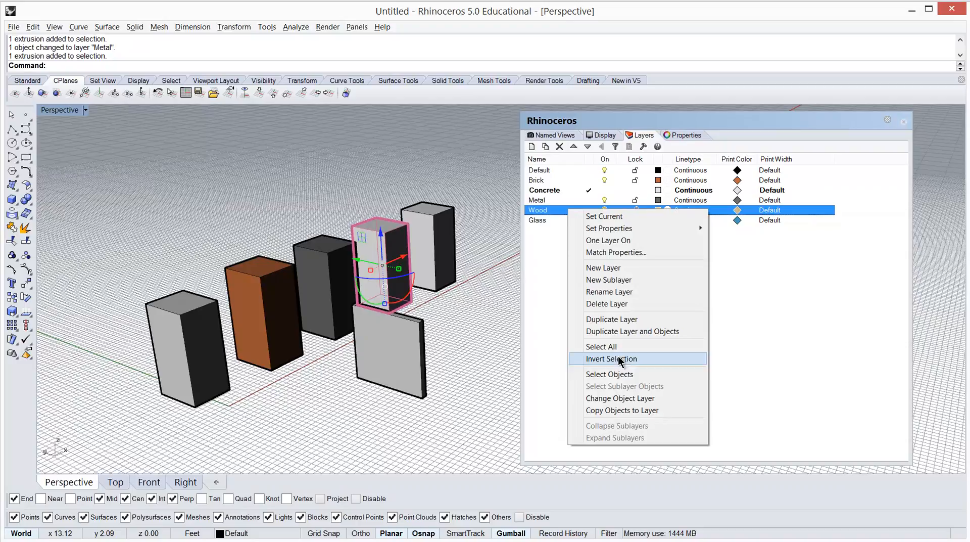
click(626, 397)
Assign the thin upright slab in front of the row to the Glass layer.
right_drag(469, 310, 475, 236)
click(473, 238)
click(381, 335)
right_click(597, 221)
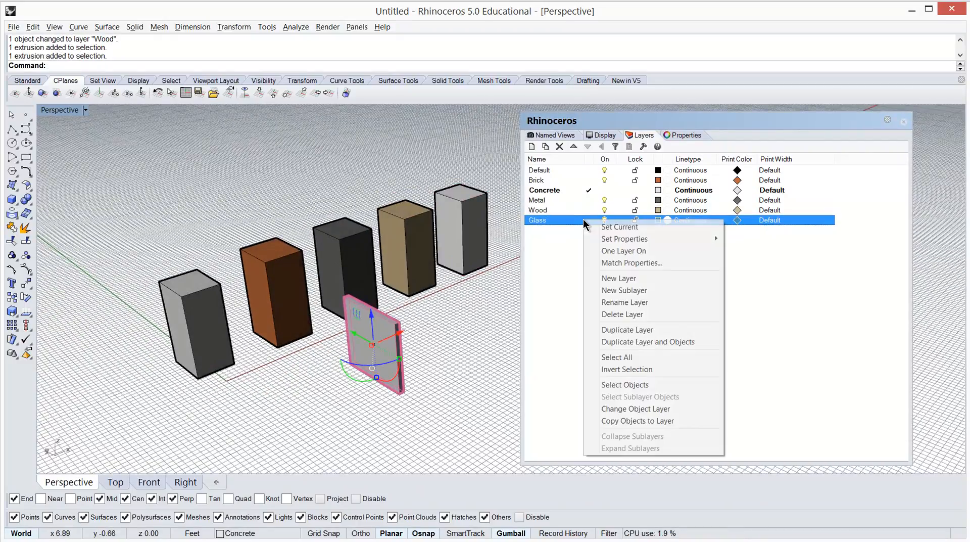
click(644, 409)
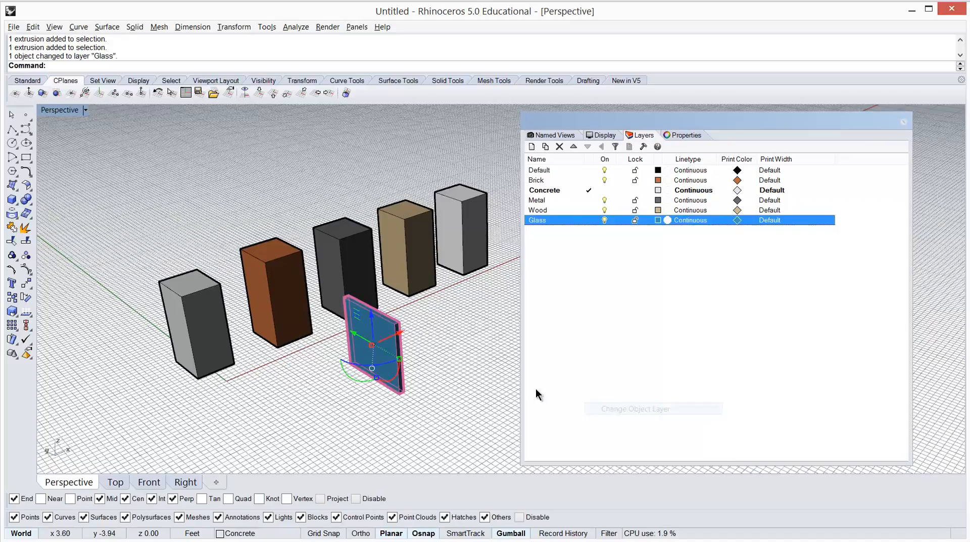
Delete the box at the far end of the row that is still on the Default layer.
right_drag(427, 372, 454, 360)
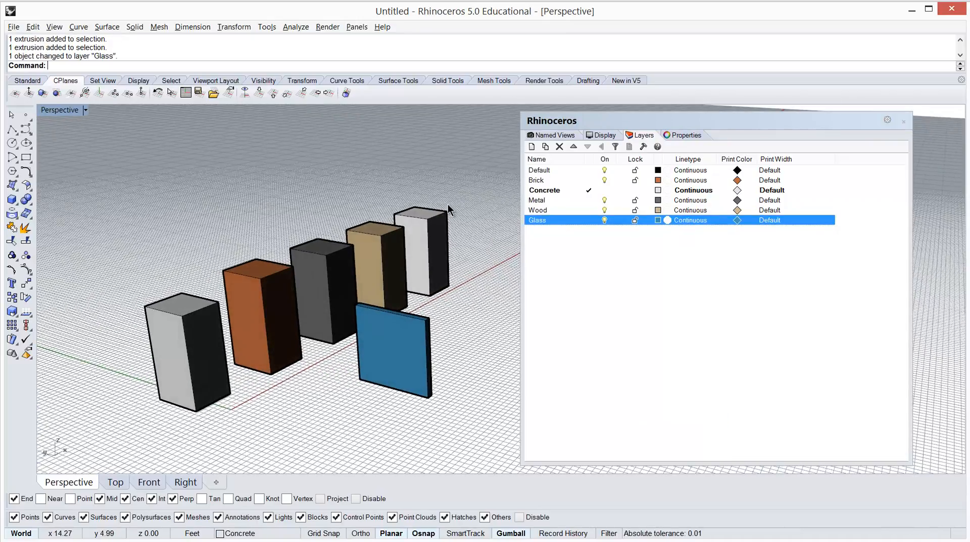
click(427, 229)
key(Delete)
Switch the Perspective viewport to the Rendered display mode and view the boxes and slab from another angle.
right_drag(451, 277, 423, 284)
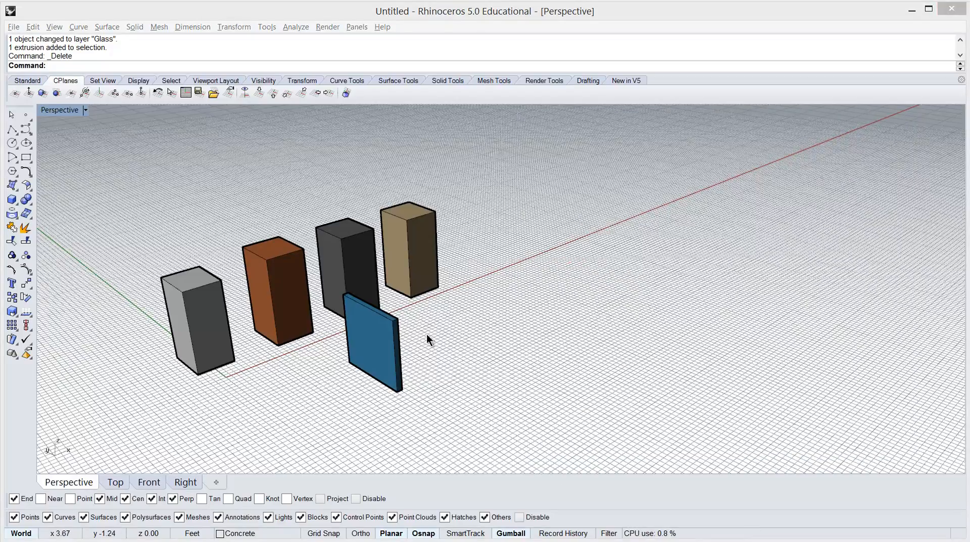
right_drag(416, 343, 387, 335)
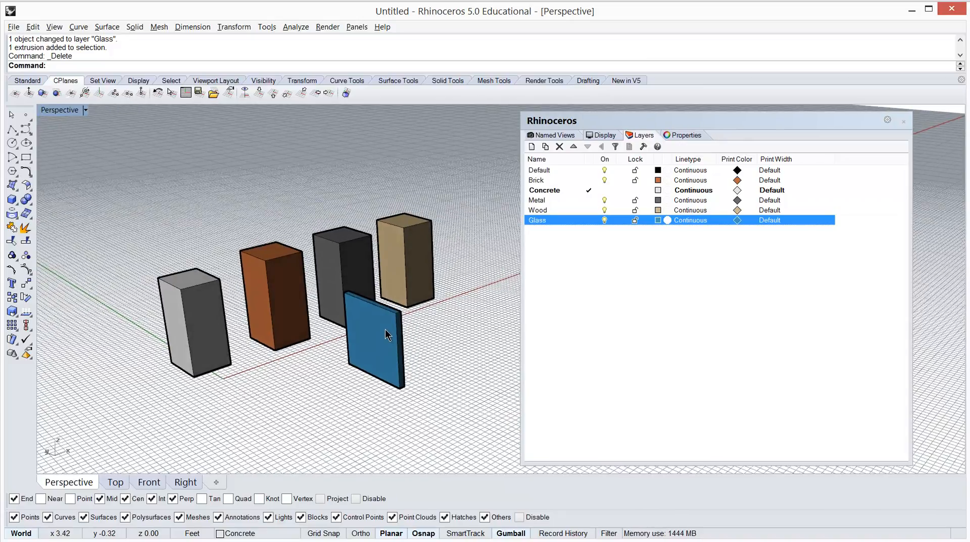
click(387, 335)
click(438, 324)
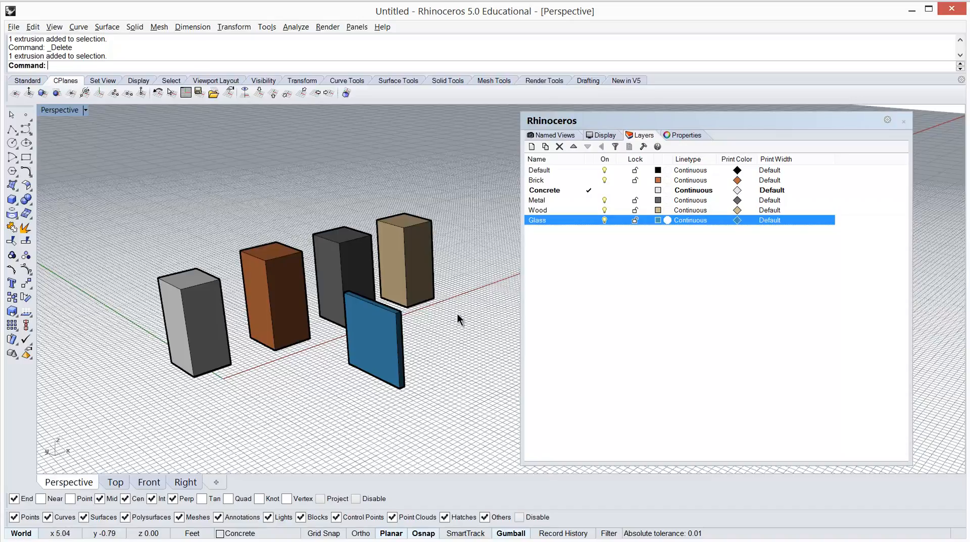
click(85, 110)
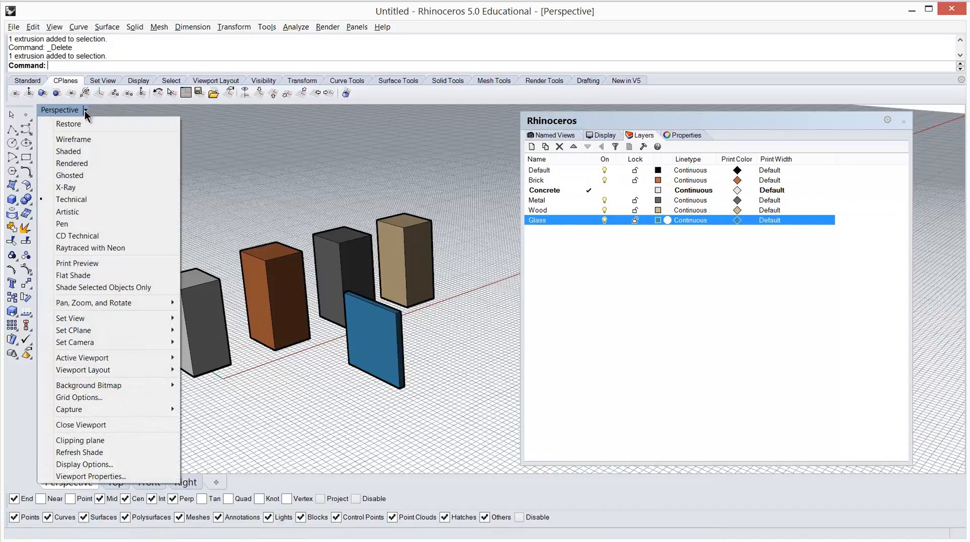
click(81, 164)
right_drag(209, 211, 230, 219)
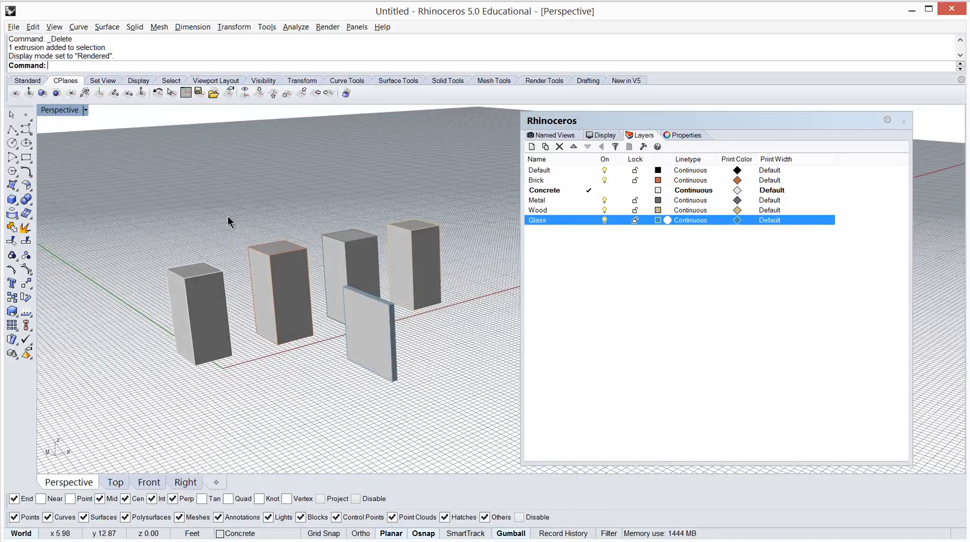
Open the Rendered display mode's settings and try the Shade vertex colors option.
click(606, 136)
click(769, 453)
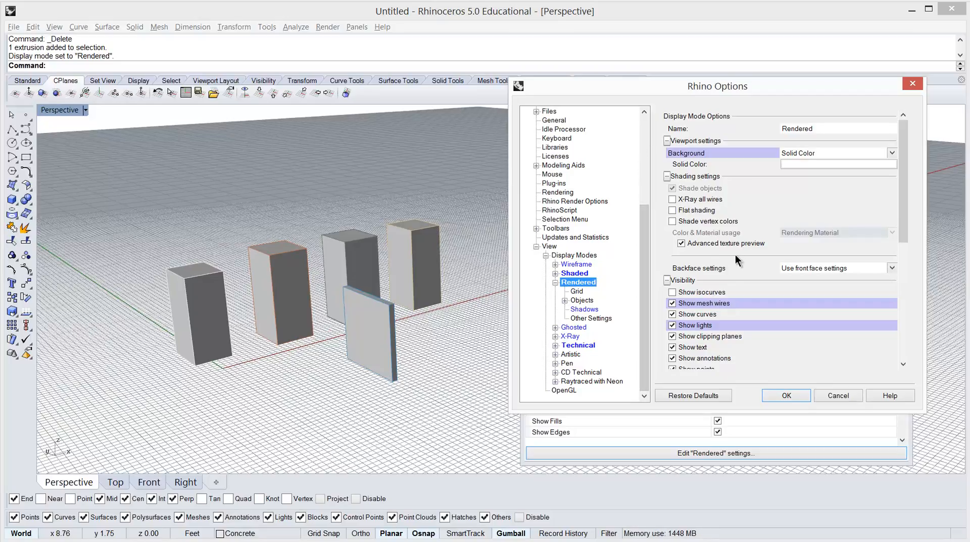
click(667, 176)
click(667, 177)
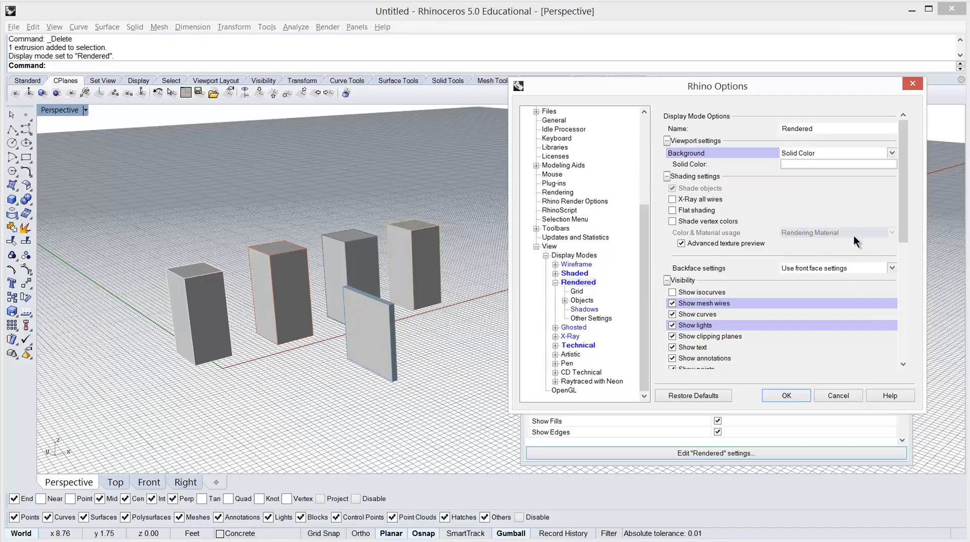
click(673, 222)
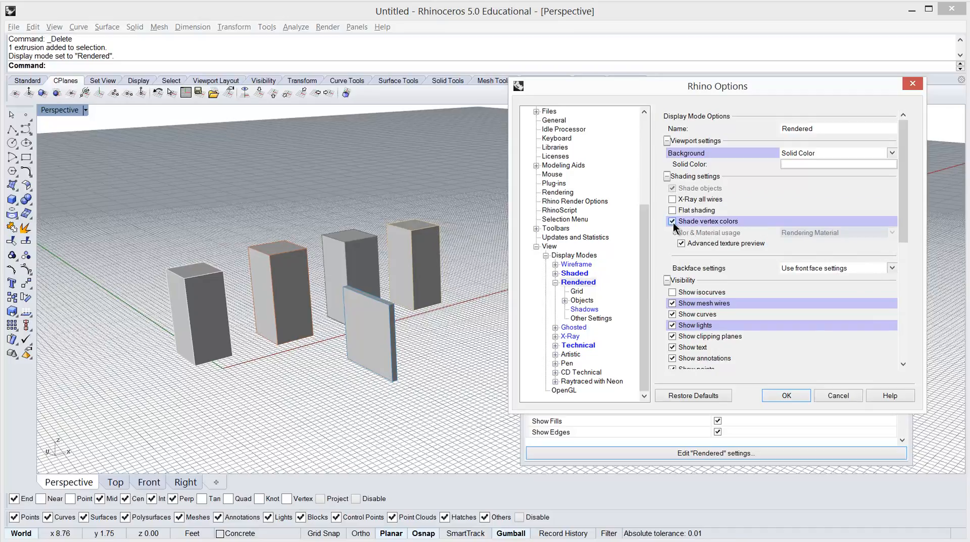
click(673, 222)
Examine the Rendered mode's surface edge color options and shading settings, and close the options.
click(577, 284)
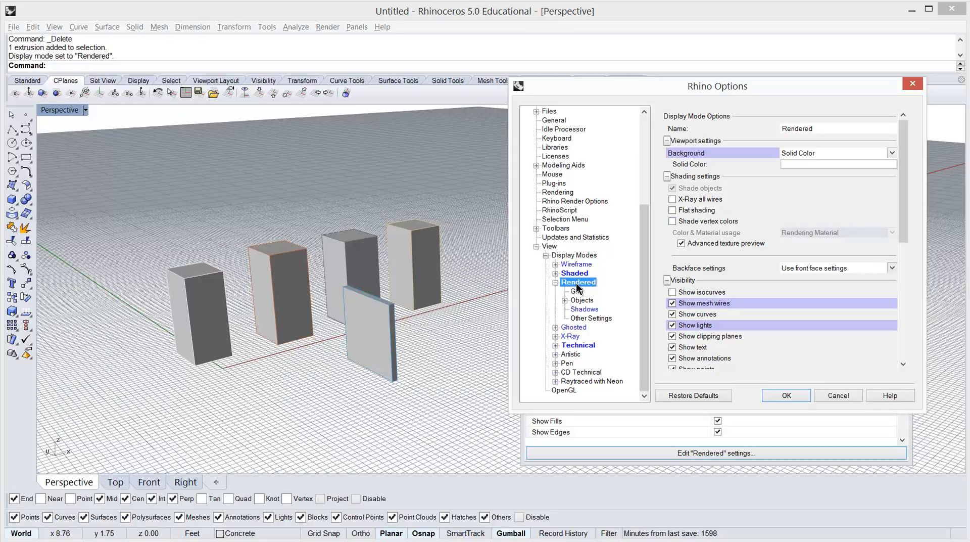
click(565, 300)
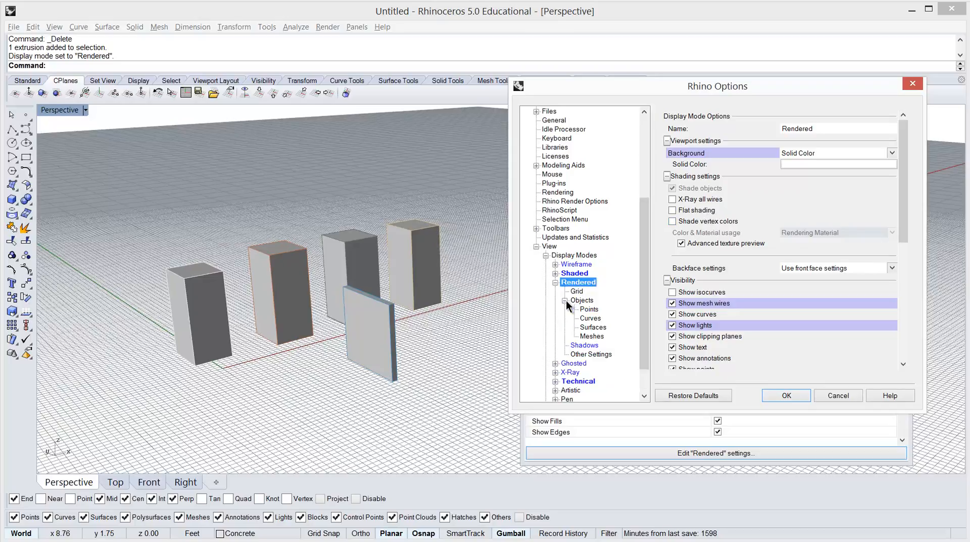
click(591, 328)
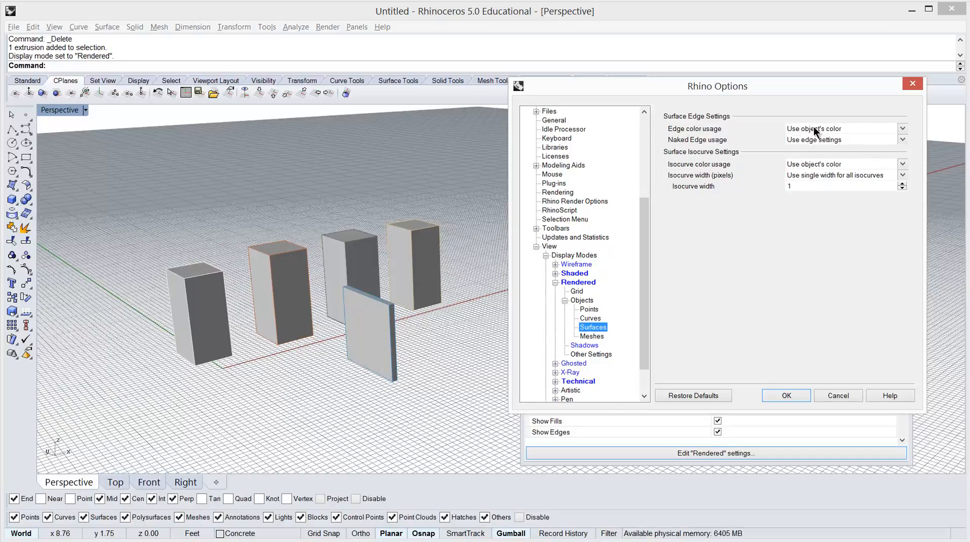
click(903, 129)
click(871, 130)
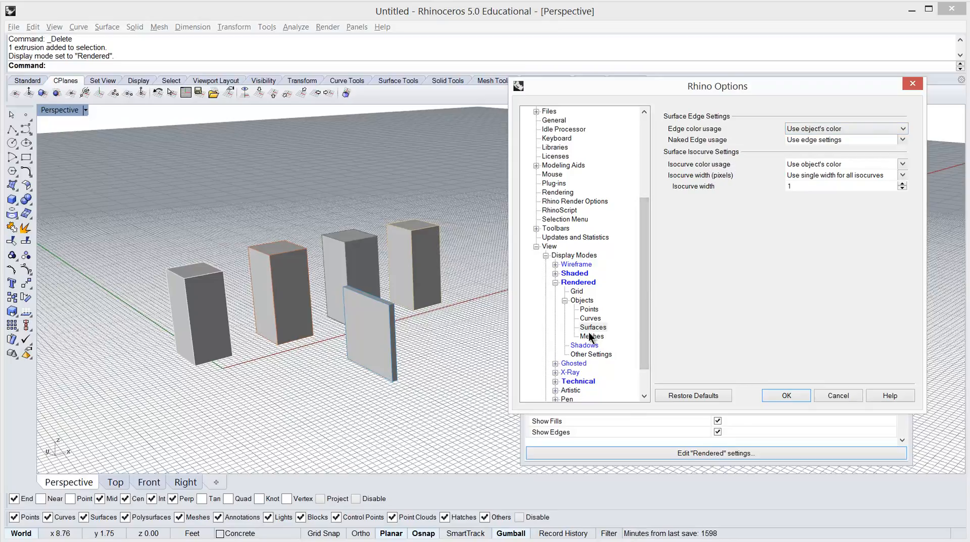
click(572, 283)
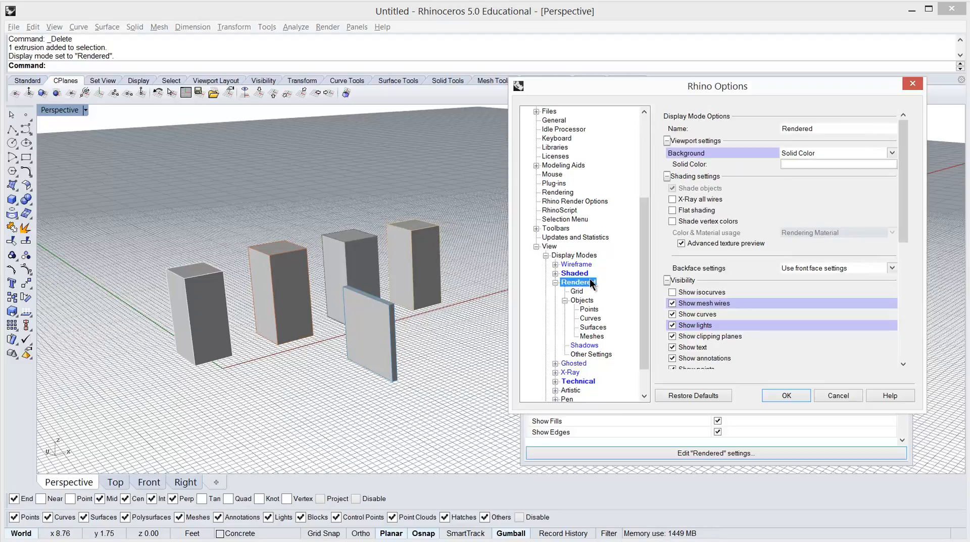
click(674, 189)
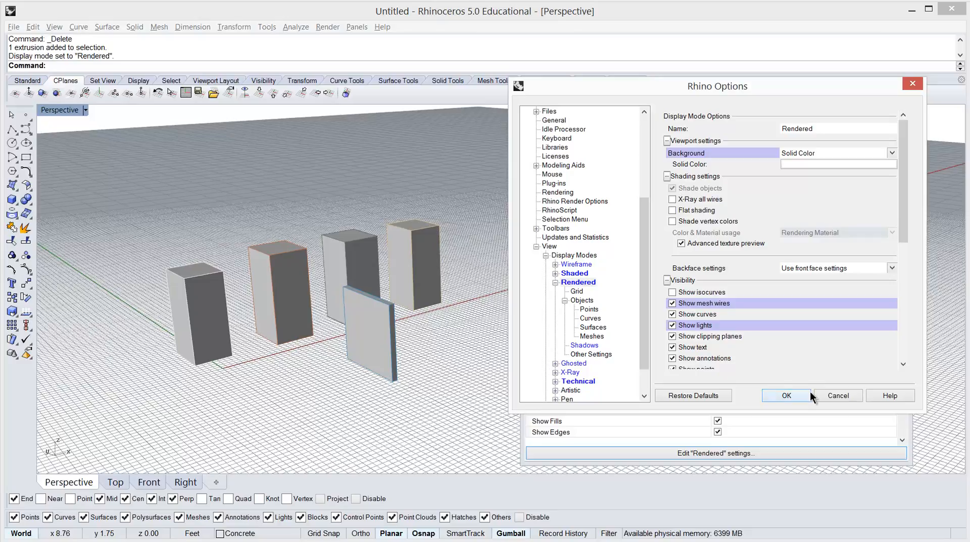
click(787, 395)
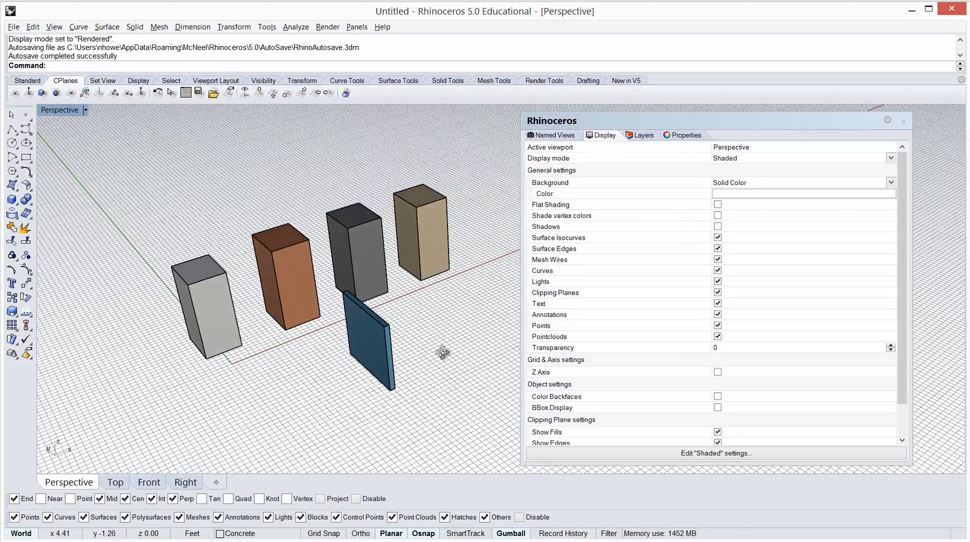
View the layer-colored boxes and slab in the Shaded Perspective viewport from several angles.
right_drag(442, 352, 423, 316)
right_drag(385, 280, 417, 281)
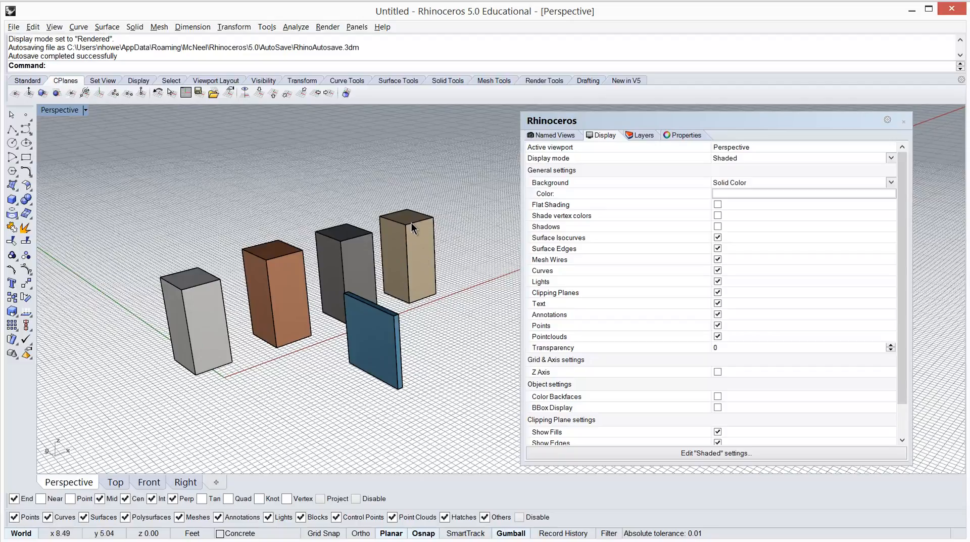
right_drag(413, 225, 407, 263)
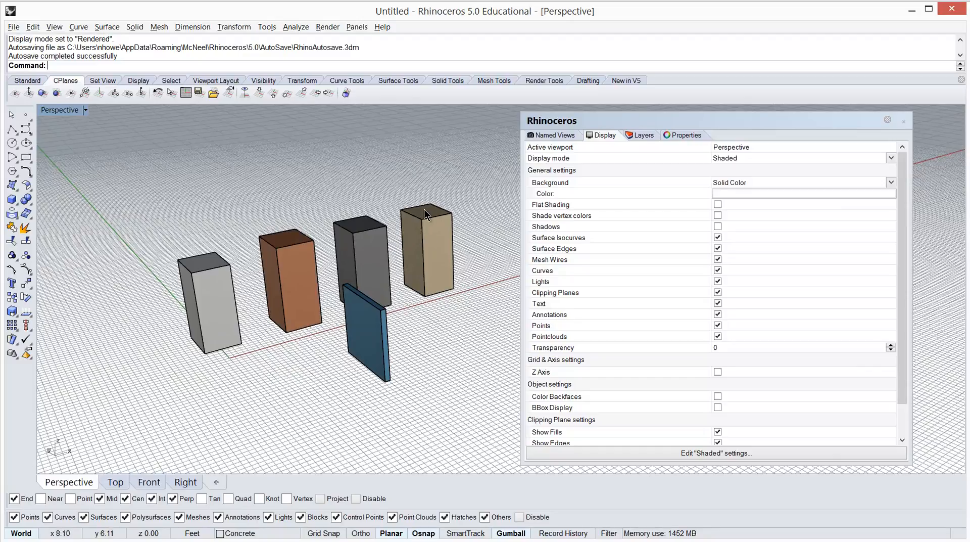
right_drag(304, 246, 327, 251)
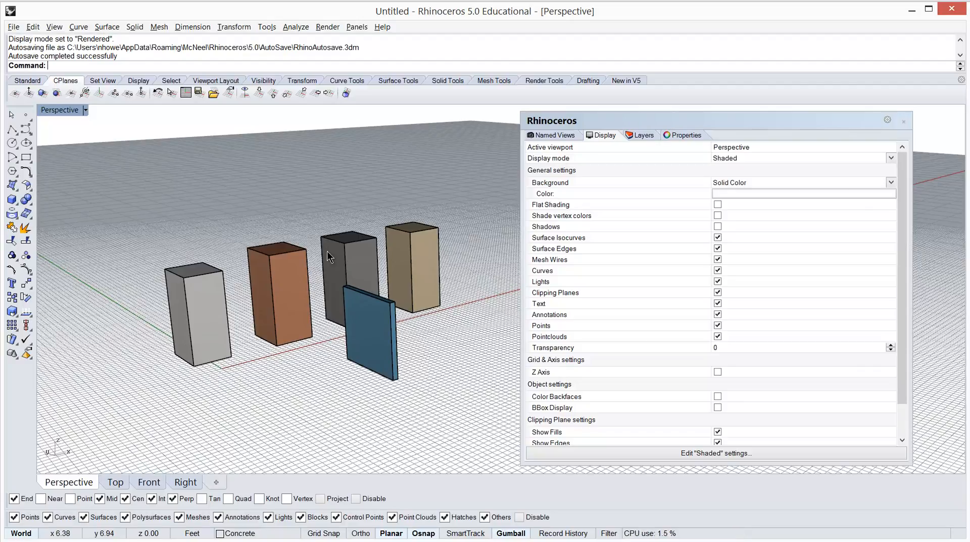
Duplicate the Metal layer, name the copy Structure, and make it the current layer.
drag(710, 123, 712, 124)
click(652, 135)
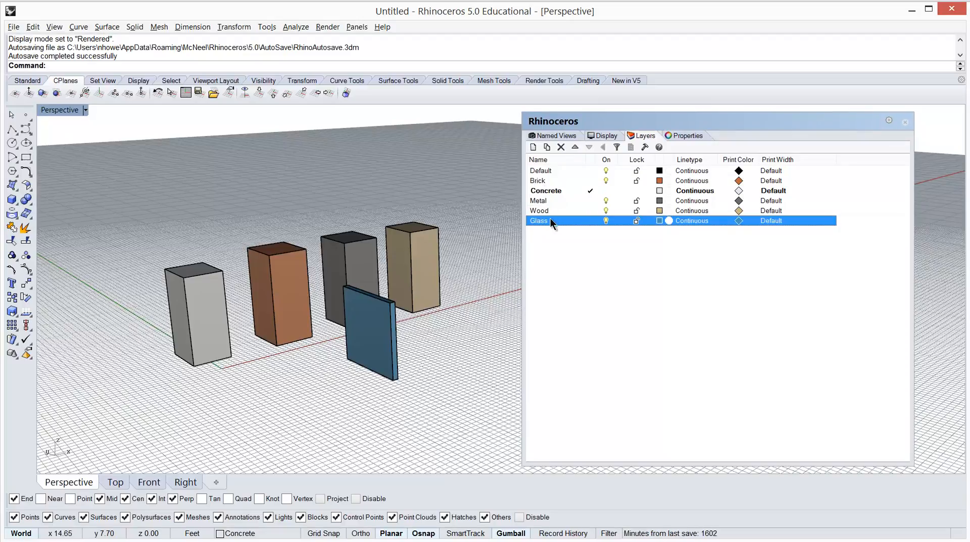
click(555, 244)
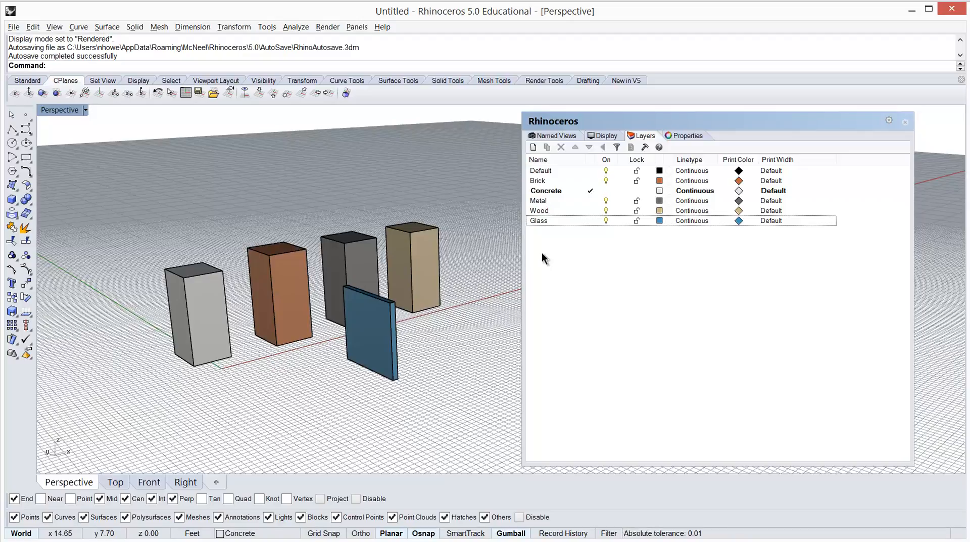
right_click(557, 200)
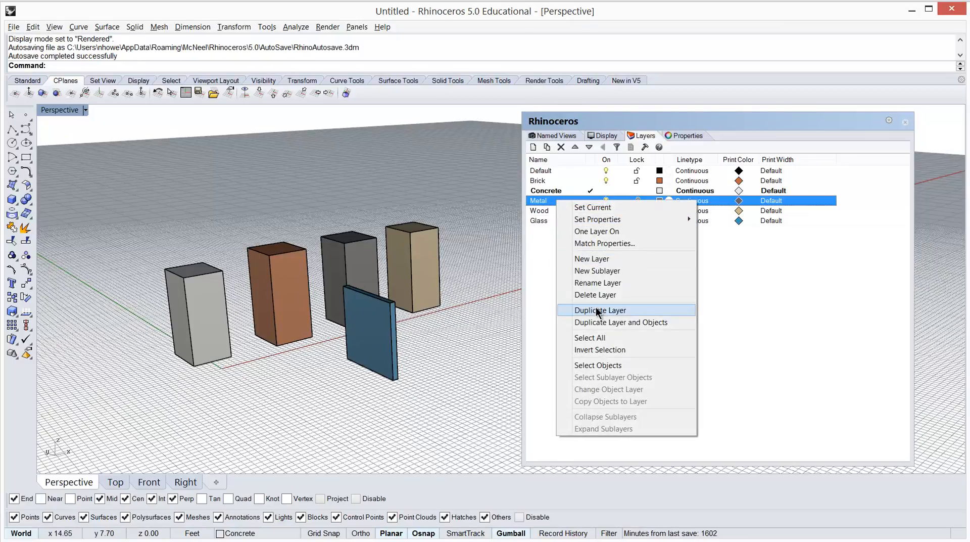
click(537, 221)
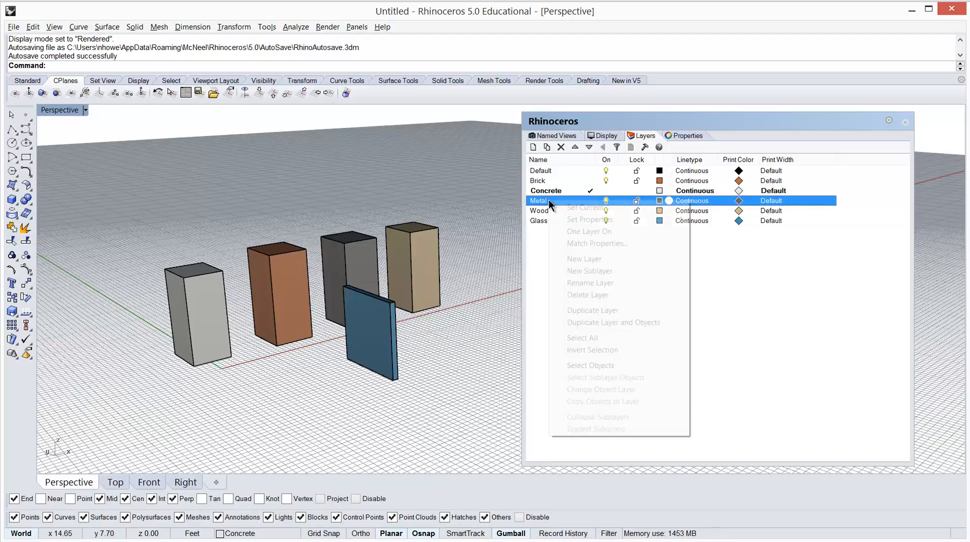
right_click(549, 200)
click(583, 310)
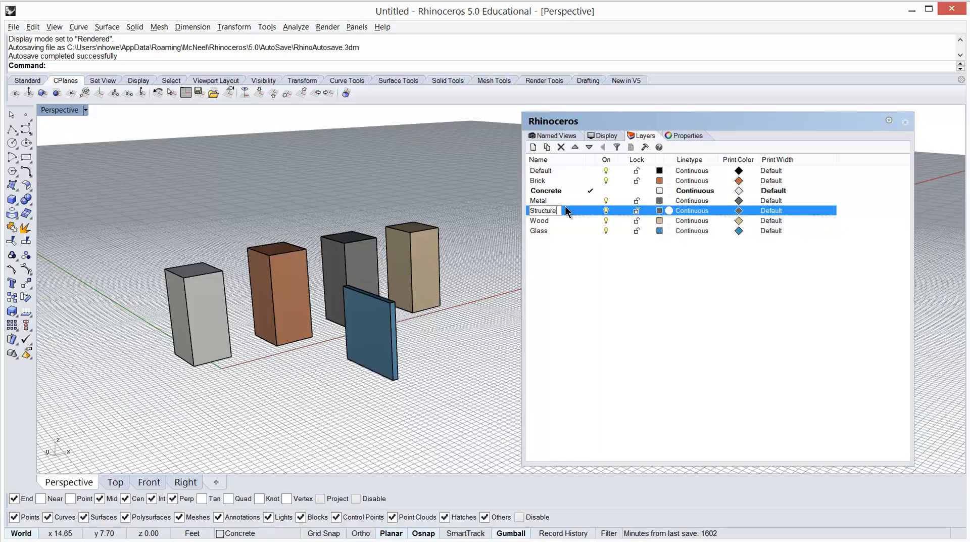
click(563, 254)
click(587, 210)
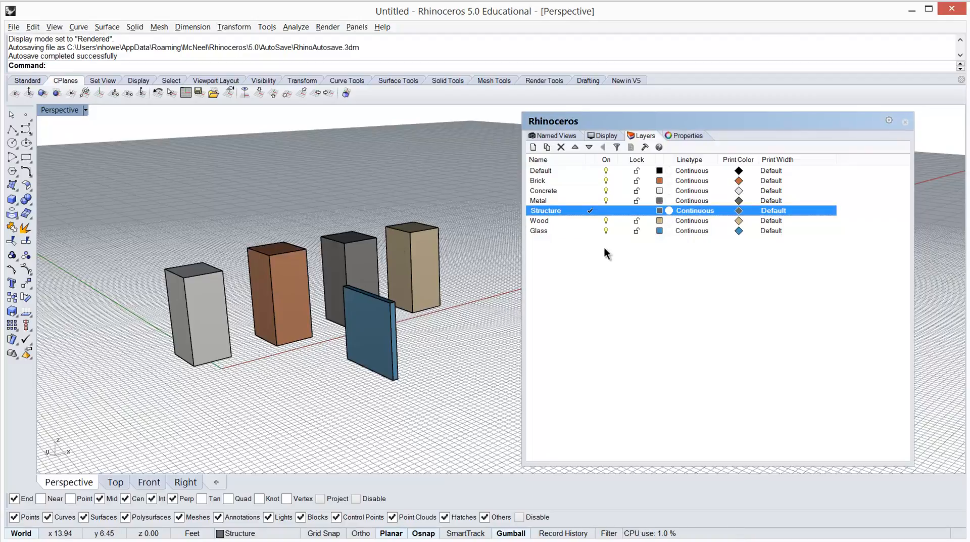
Switch the Perspective viewport to the Rendered display mode and view the objects from a slightly different angle.
click(604, 135)
click(638, 136)
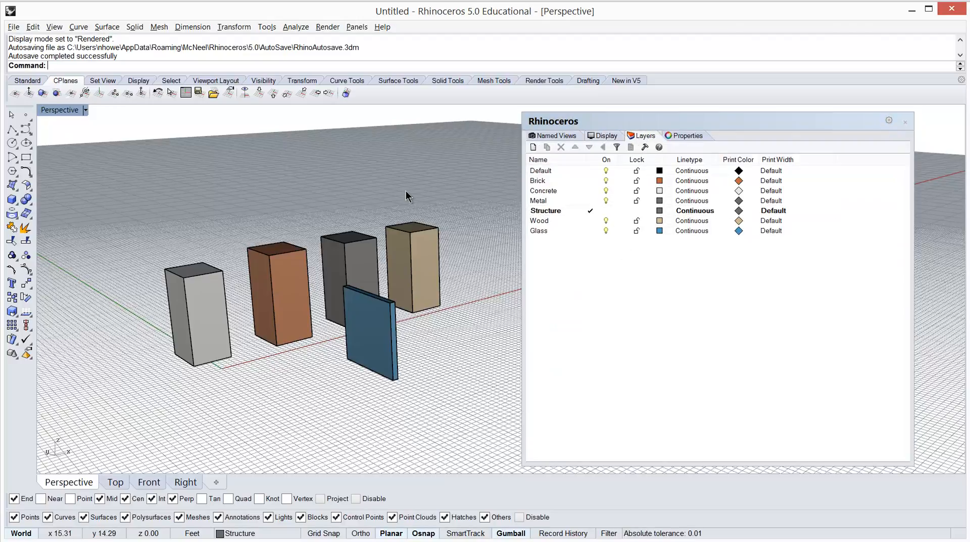
click(85, 111)
click(77, 163)
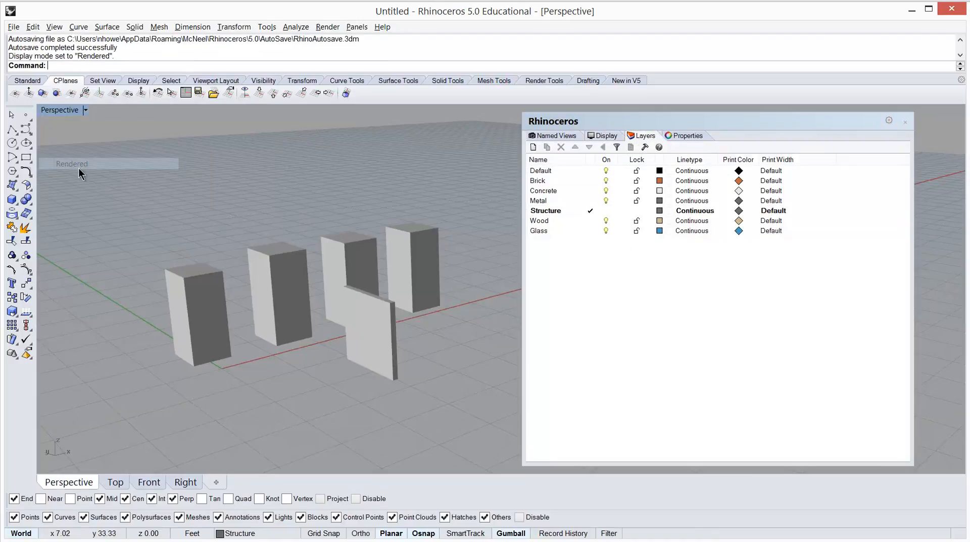
right_drag(354, 234, 362, 283)
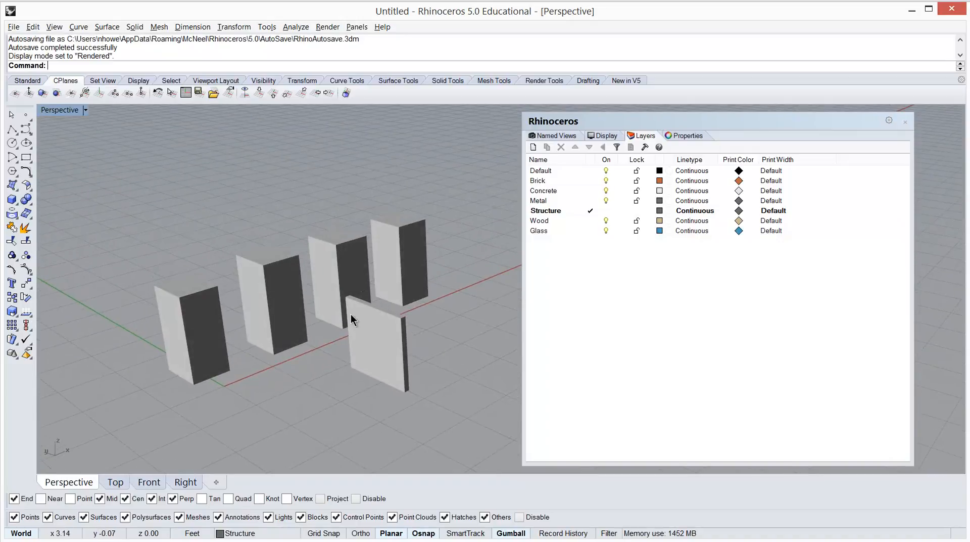
mouse_move(420, 321)
right_down()
mouse_move(372, 284)
mouse_move(418, 312)
right_up()
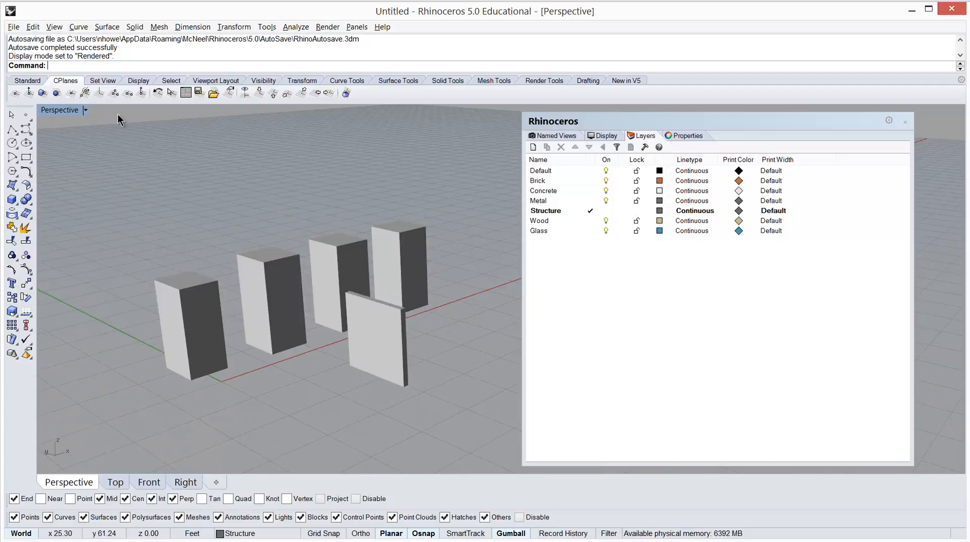
Widen the Material column in the layer list and look at the Glass layer's material settings.
click(83, 111)
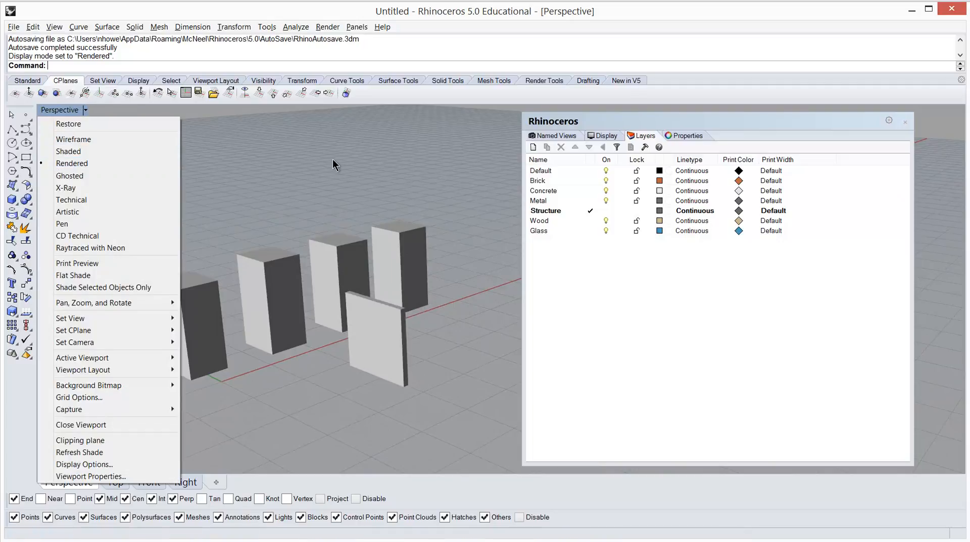
click(590, 174)
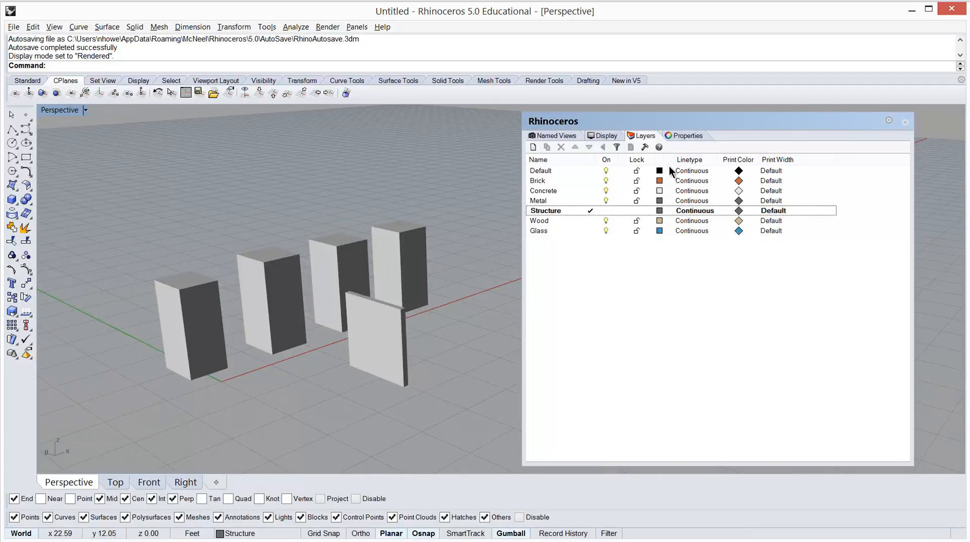
drag(672, 160, 699, 159)
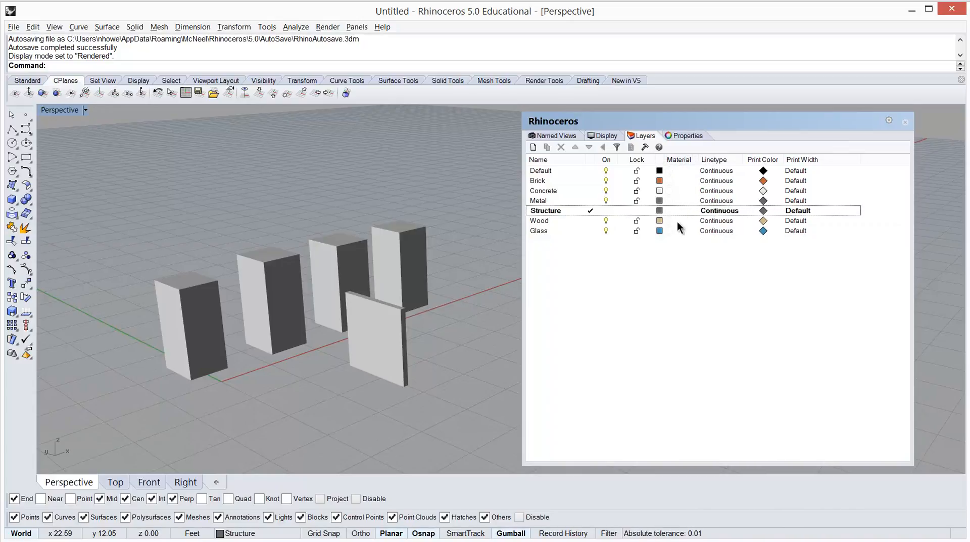
click(668, 232)
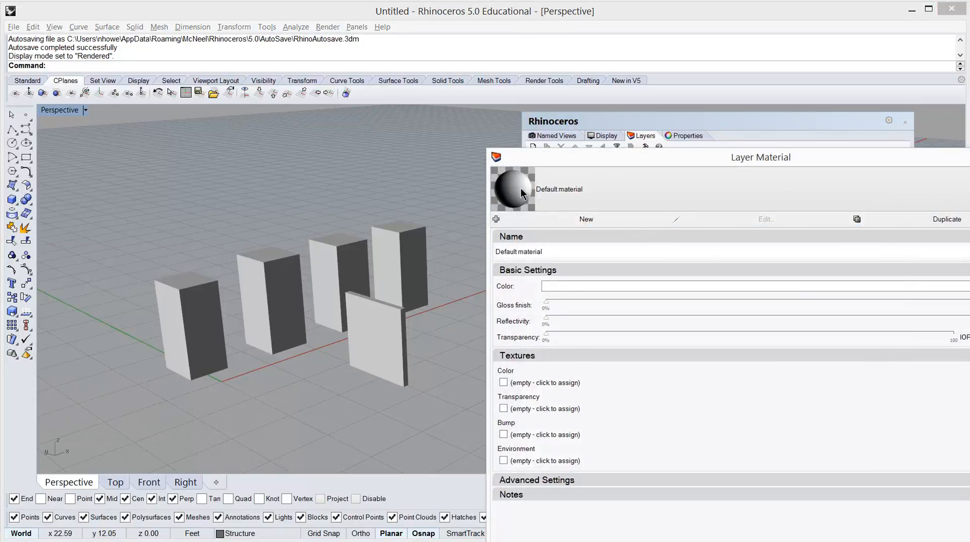
key(Escape)
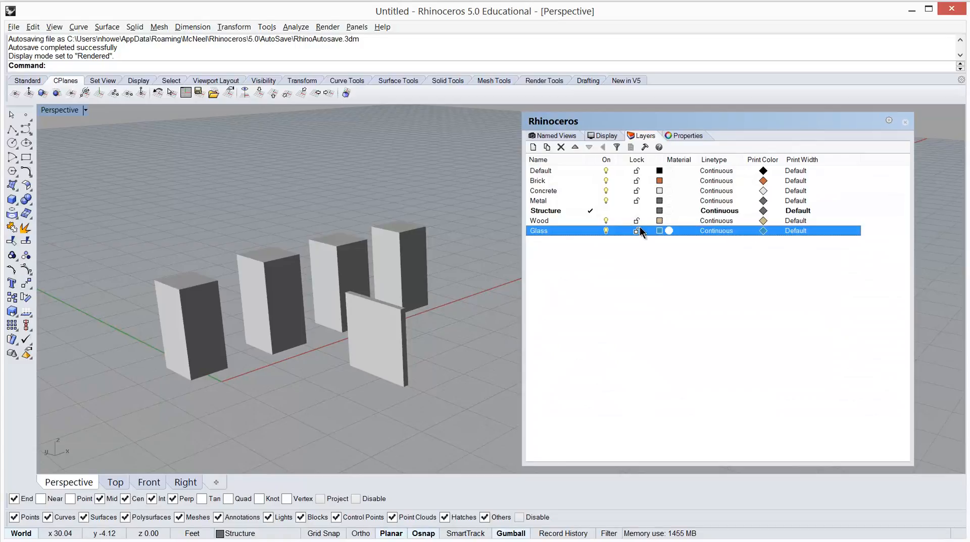
Give the Brick layer's material a reddish-orange brick color, starting from Brown and adjusting its hue and shade.
click(666, 179)
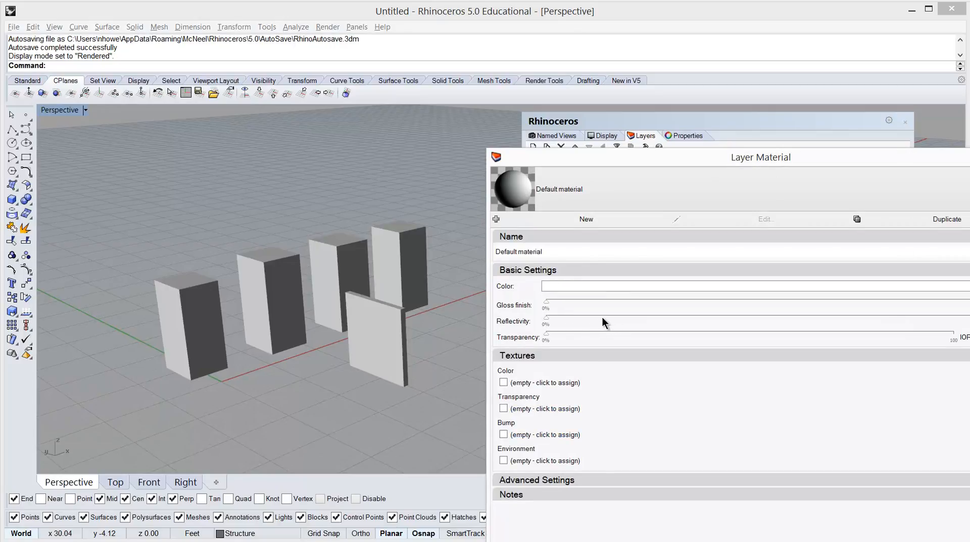
drag(631, 152, 615, 135)
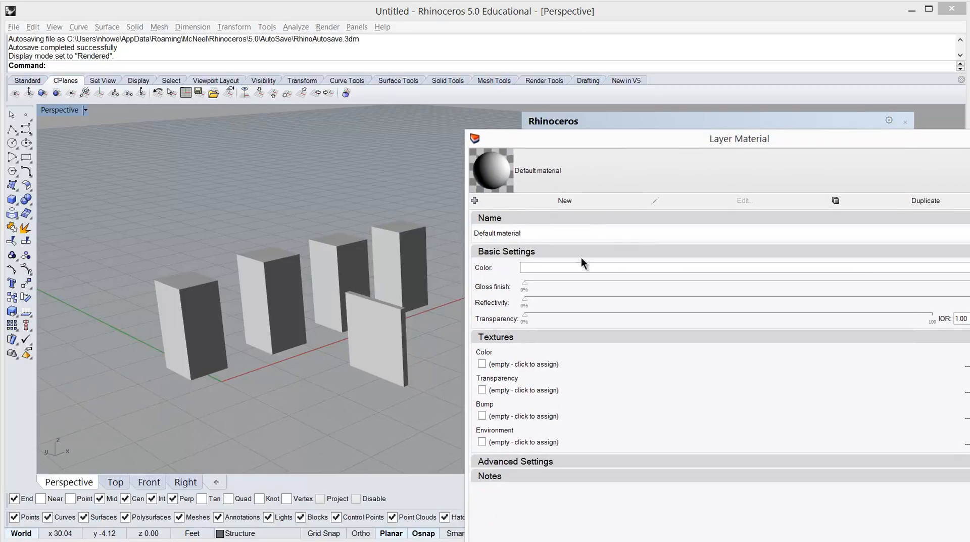
click(586, 267)
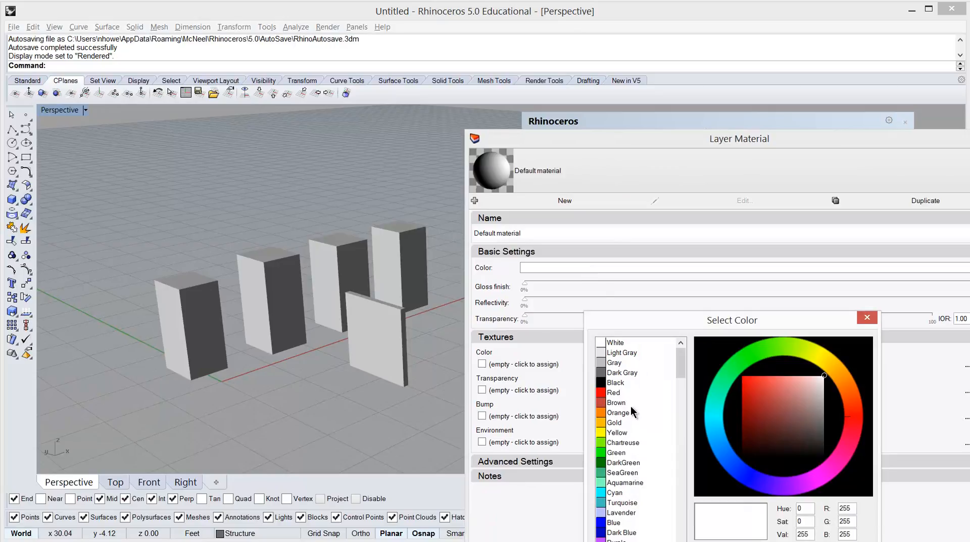
click(609, 402)
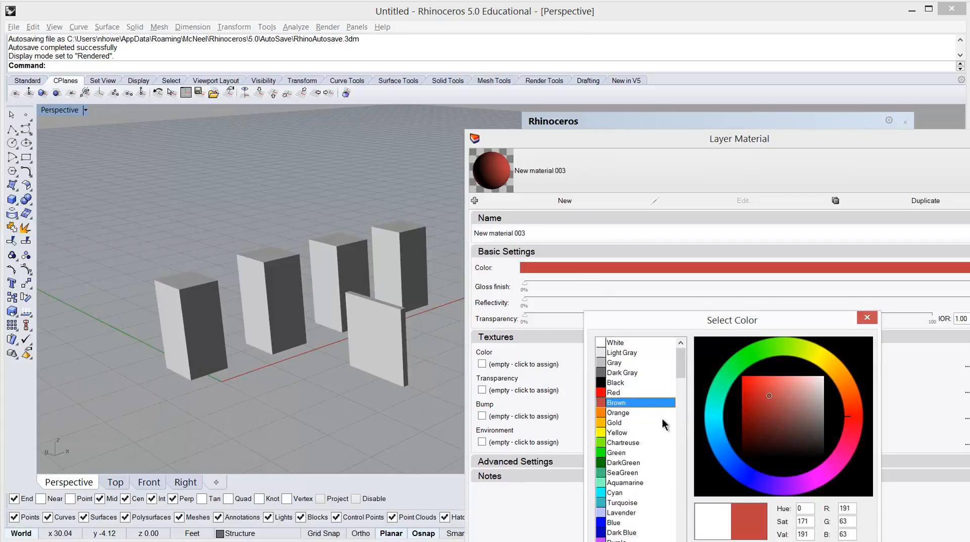
click(839, 384)
click(781, 409)
drag(780, 409, 767, 399)
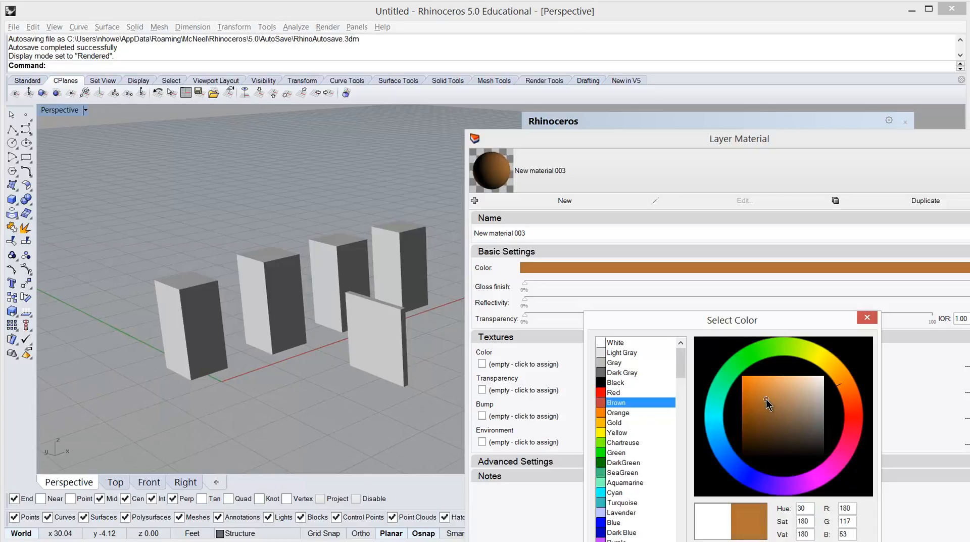
click(851, 396)
key(Return)
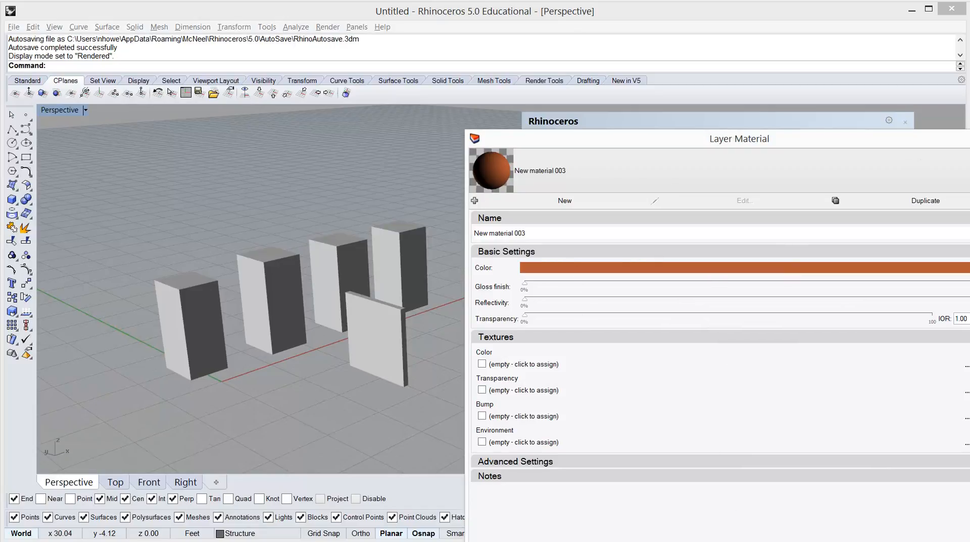
drag(796, 143, 757, 47)
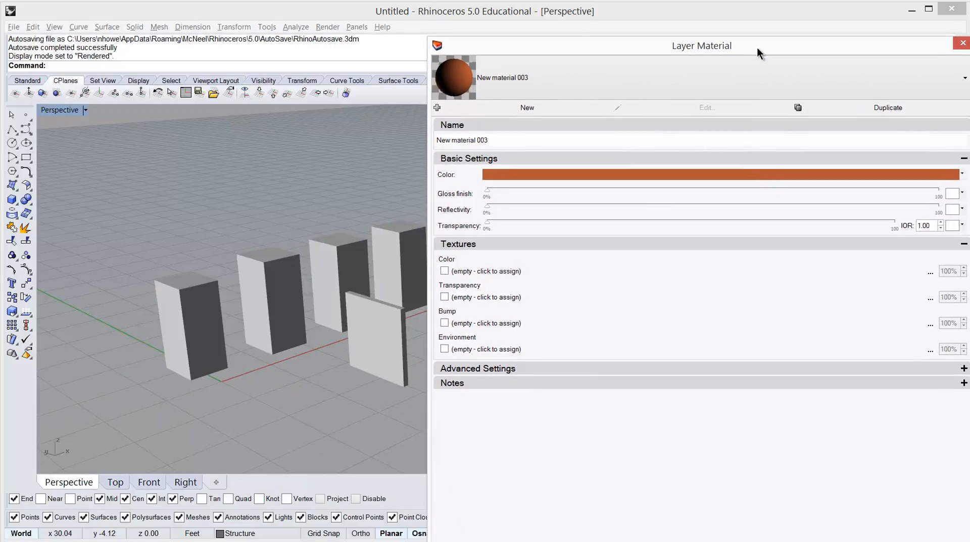
Accept the Brick layer's material and set the Concrete layer's material color to Light Gray.
key(Return)
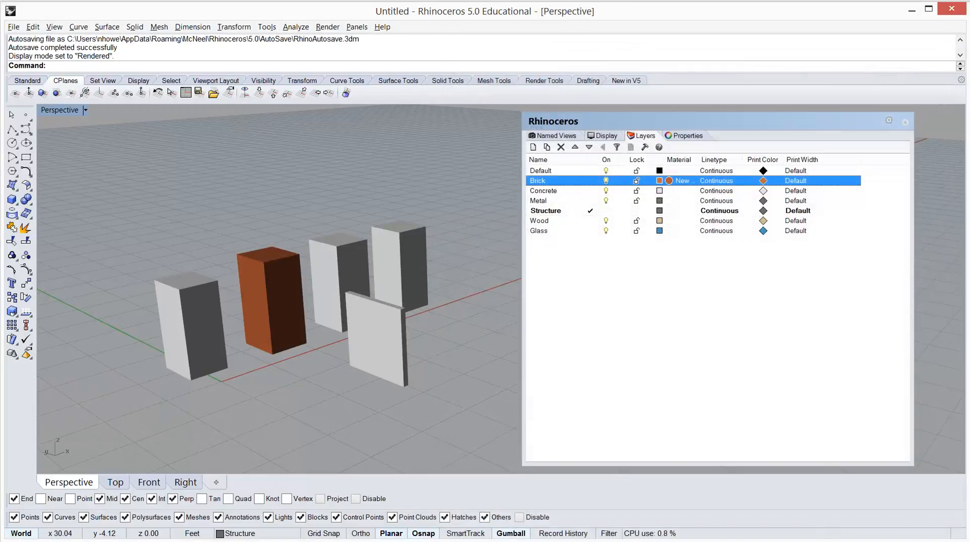
click(668, 190)
click(668, 190)
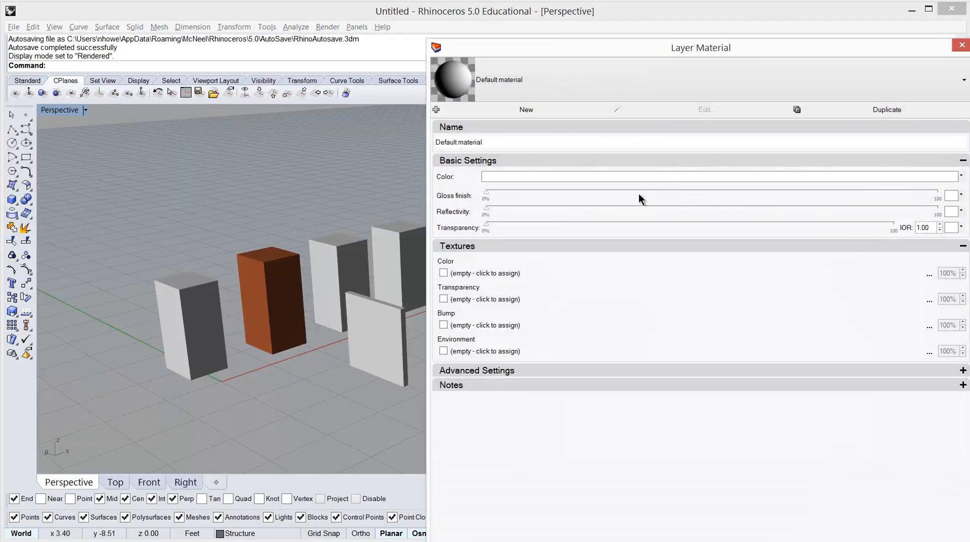
click(533, 175)
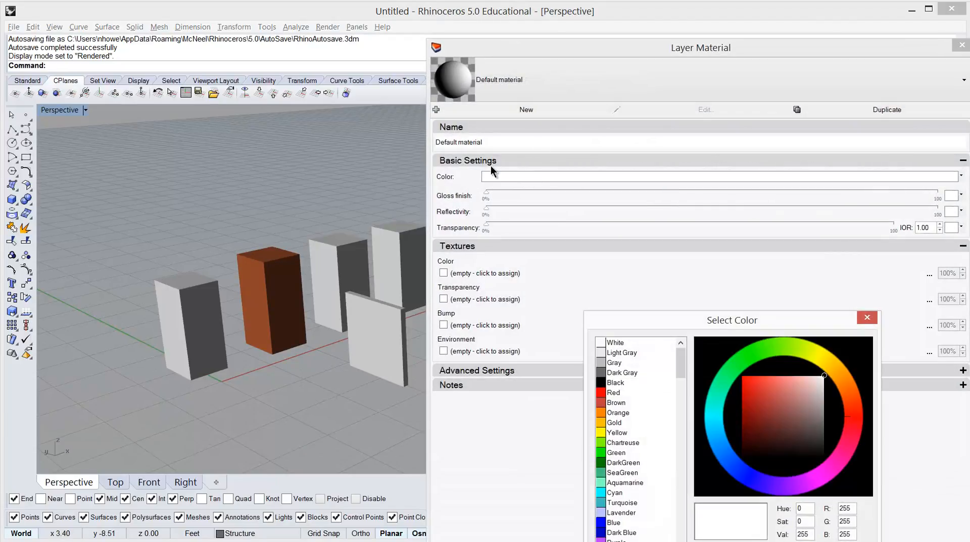
double_click(621, 353)
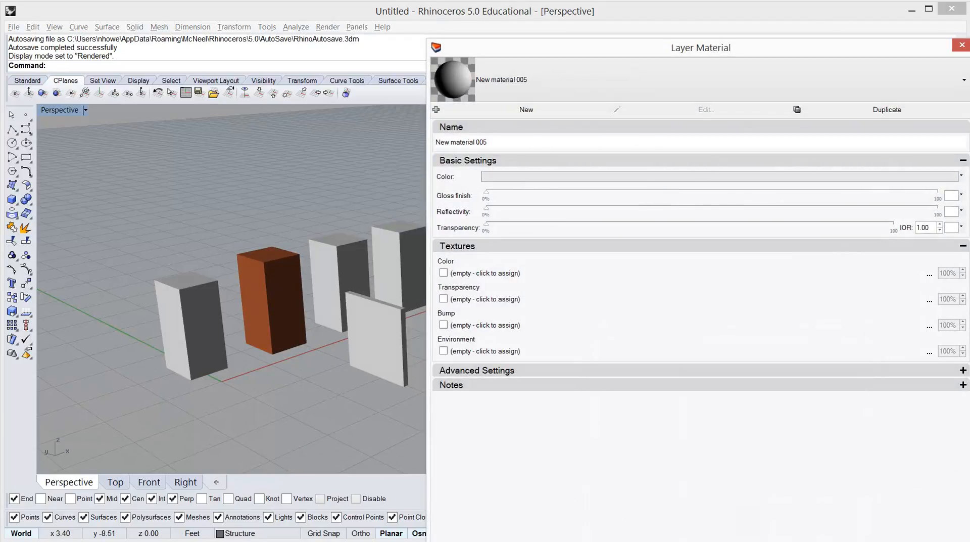
key(Return)
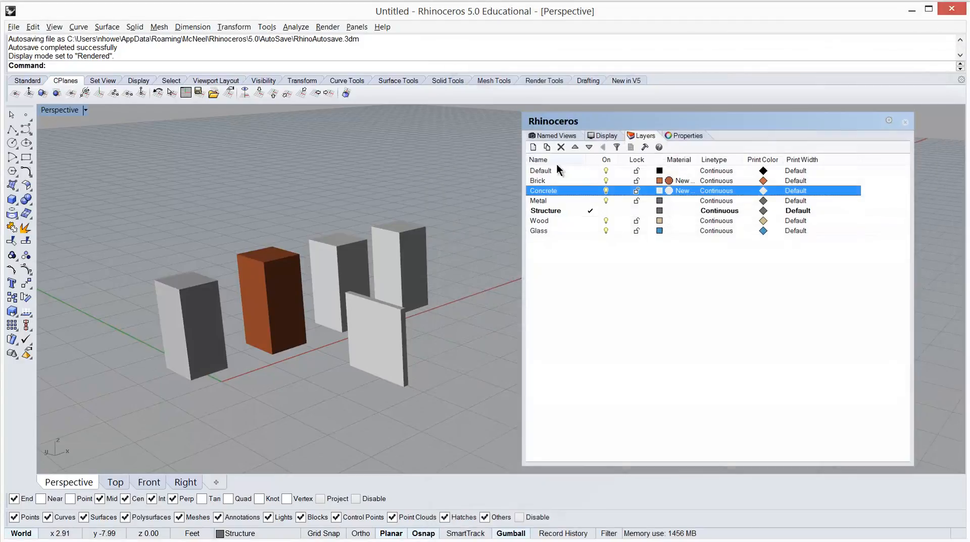
Make Metal the current layer and set its material color to Dark Gray.
click(579, 200)
click(581, 202)
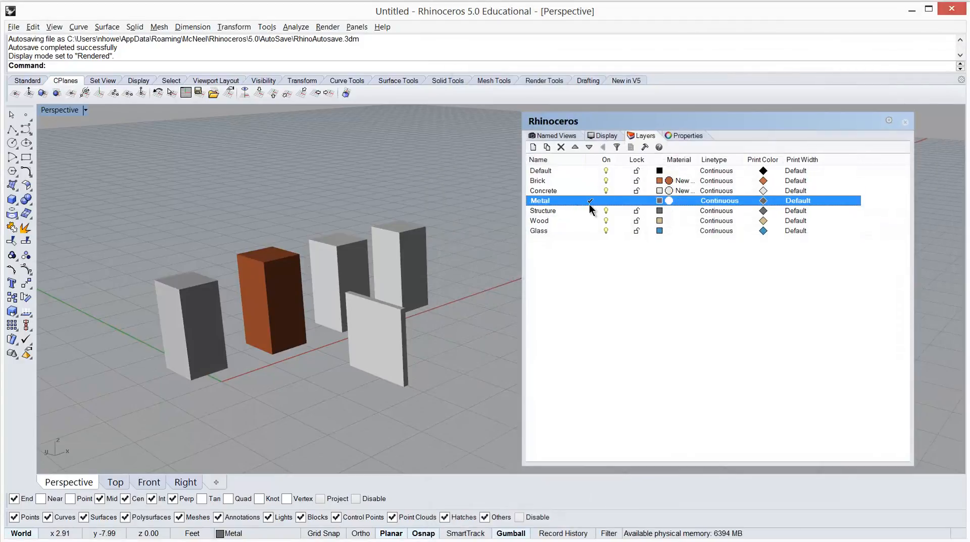
click(670, 201)
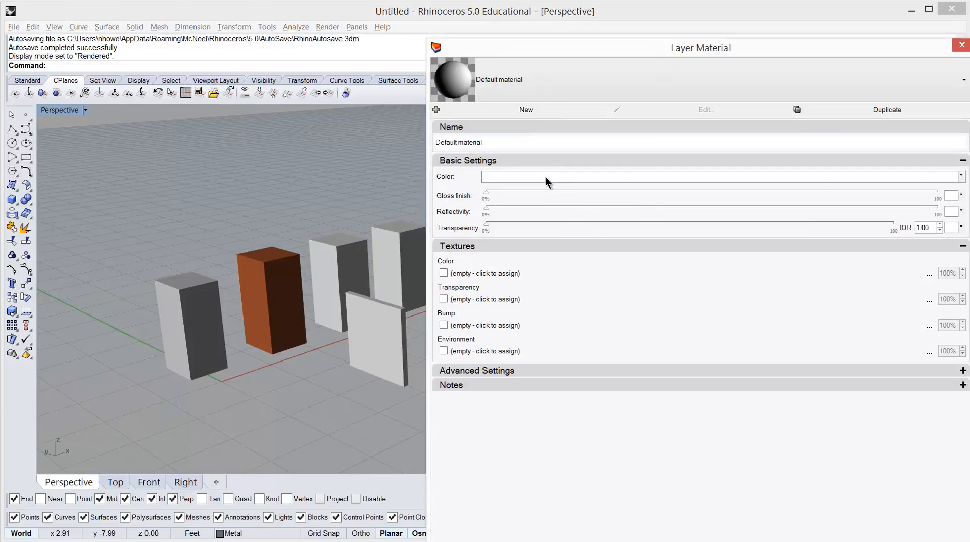
click(545, 178)
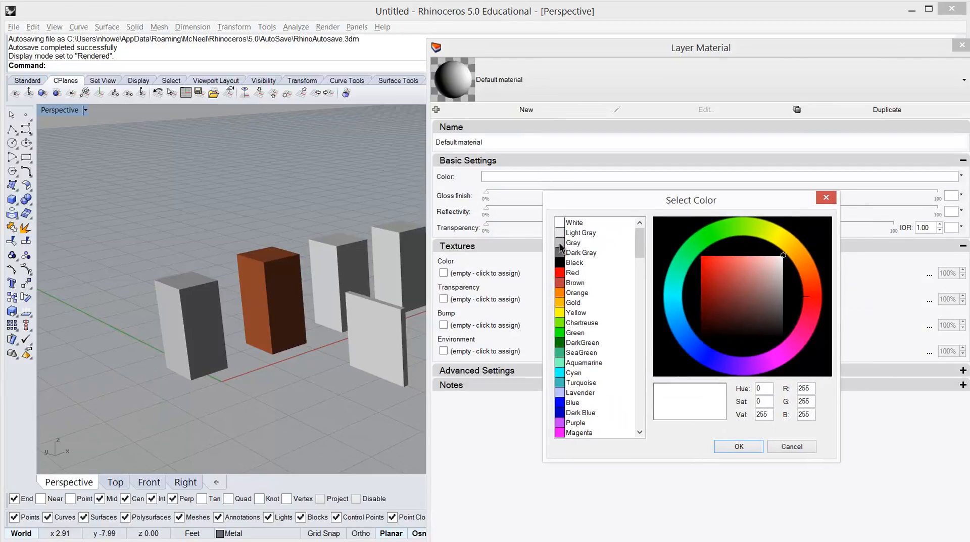
click(569, 252)
click(739, 447)
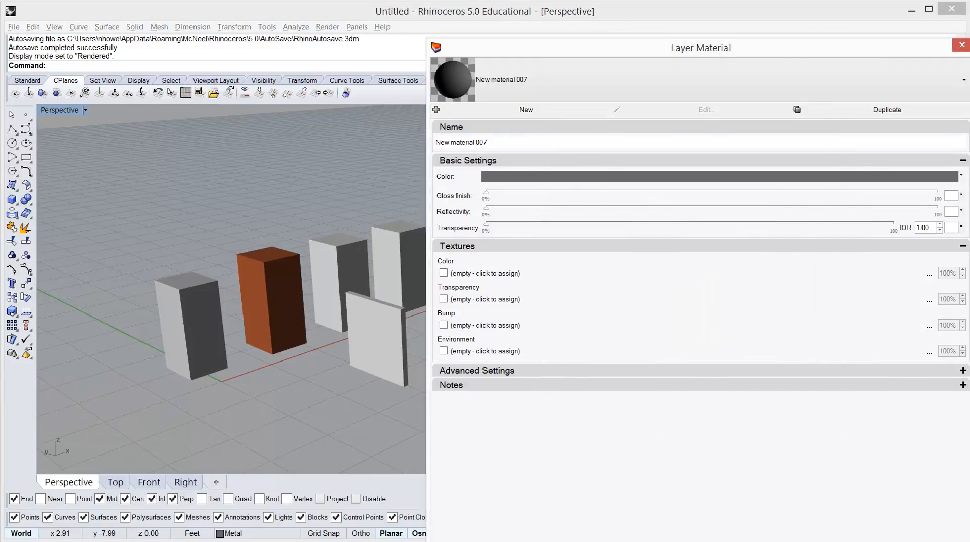
key(Return)
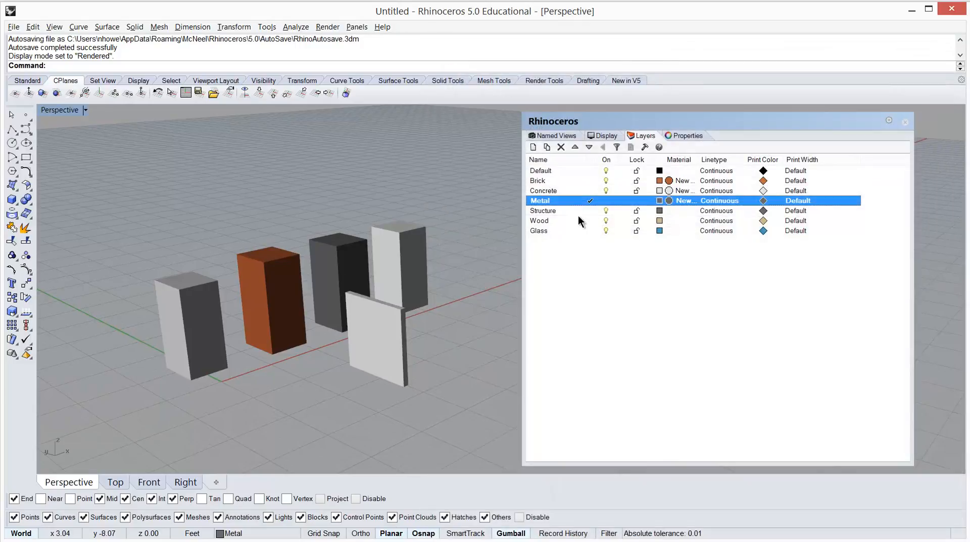
Give the Wood layer's material a tan color with hue 40, saturation 117 and value 208.
click(571, 221)
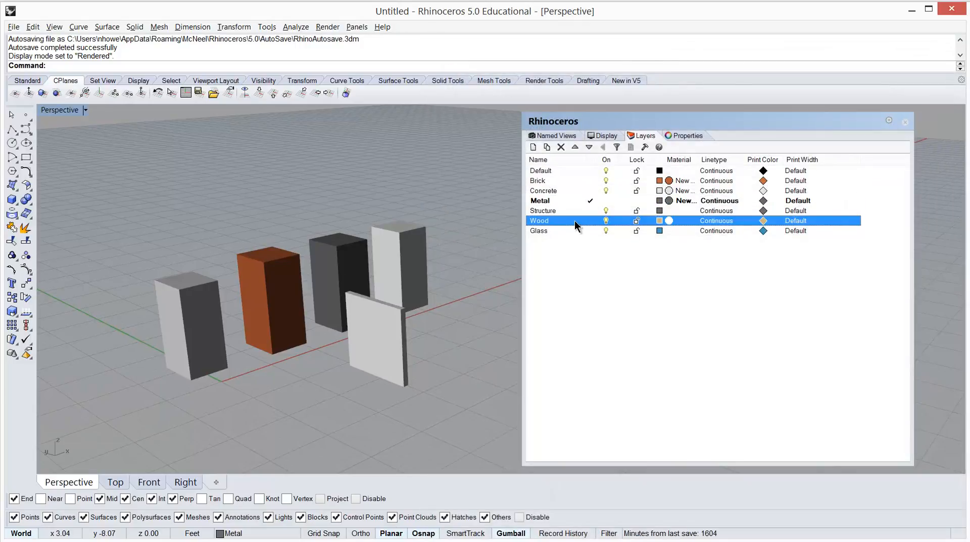
click(669, 220)
click(515, 179)
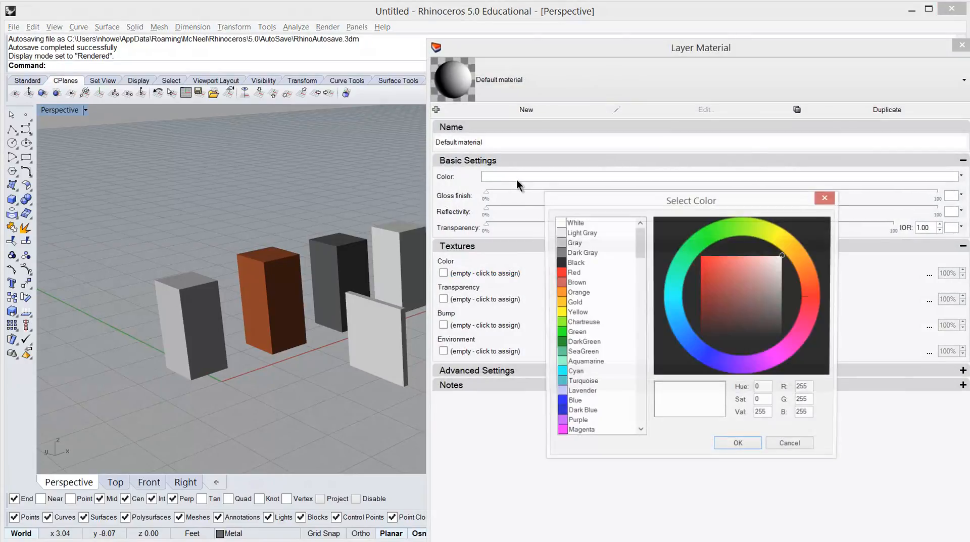
mouse_move(790, 246)
mouse_down()
mouse_move(797, 251)
mouse_move(745, 279)
mouse_move(746, 270)
mouse_up()
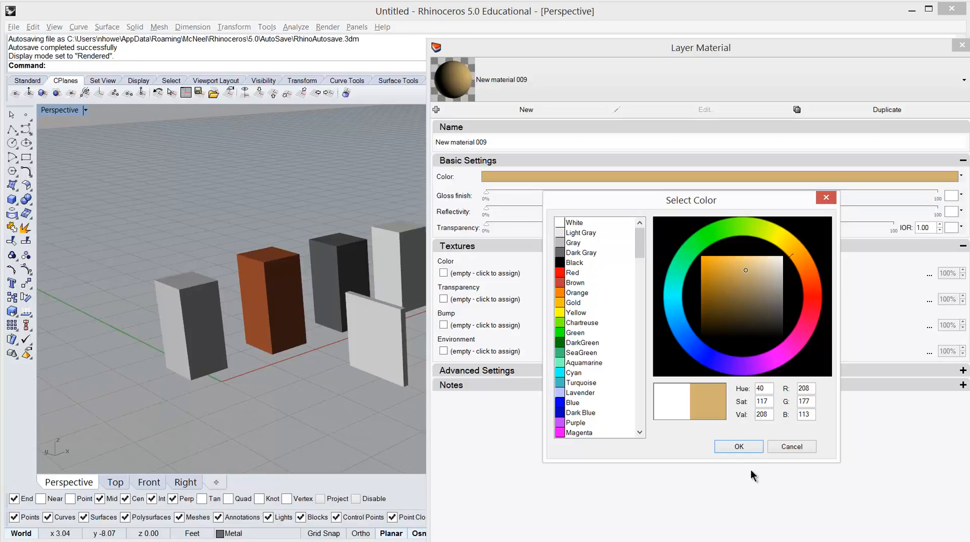
click(745, 446)
click(961, 45)
Give the Glass layer's material a pale turquoise color (RGB 203, 233, 233) and set its transparency to 95%.
click(666, 231)
click(701, 176)
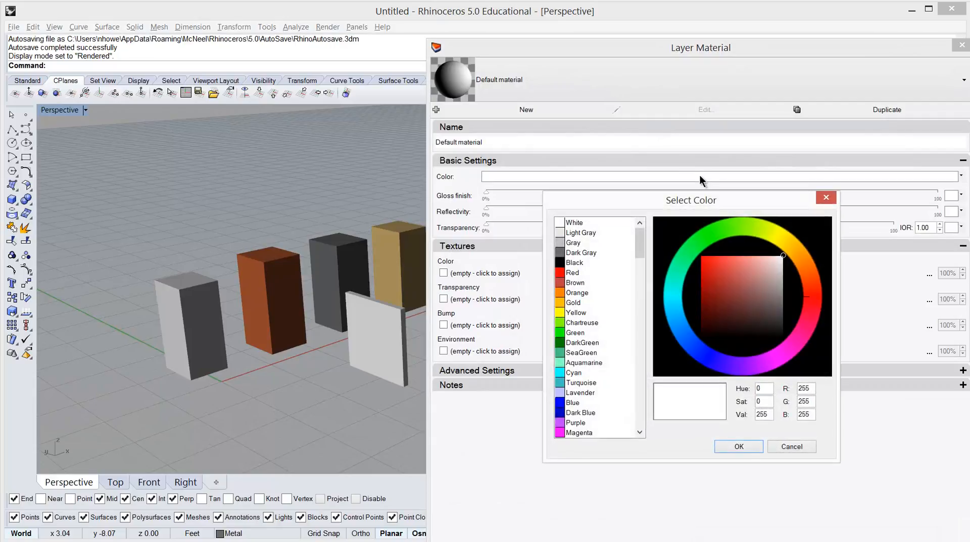
click(568, 383)
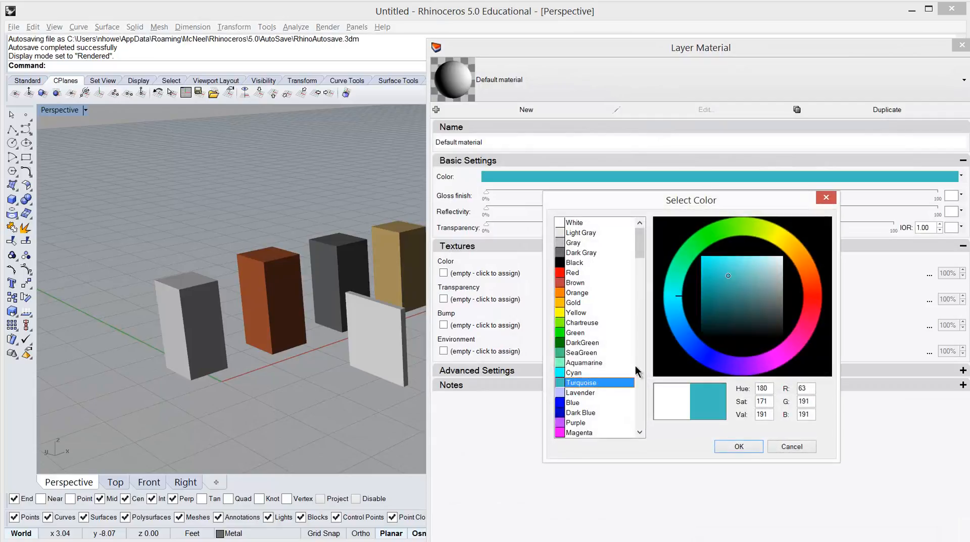
mouse_move(748, 282)
mouse_down()
mouse_move(773, 253)
mouse_move(774, 265)
mouse_up()
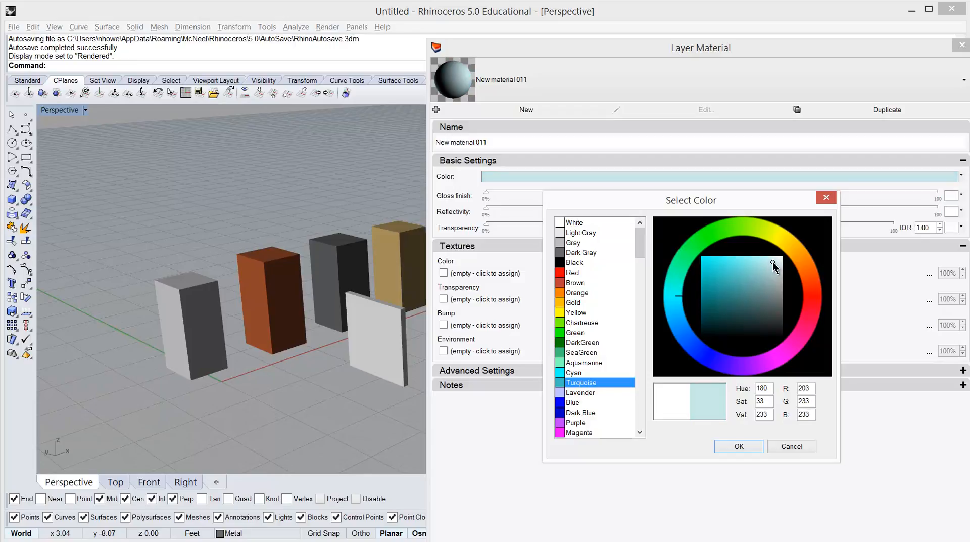
click(740, 445)
drag(493, 227, 535, 226)
drag(605, 238, 878, 234)
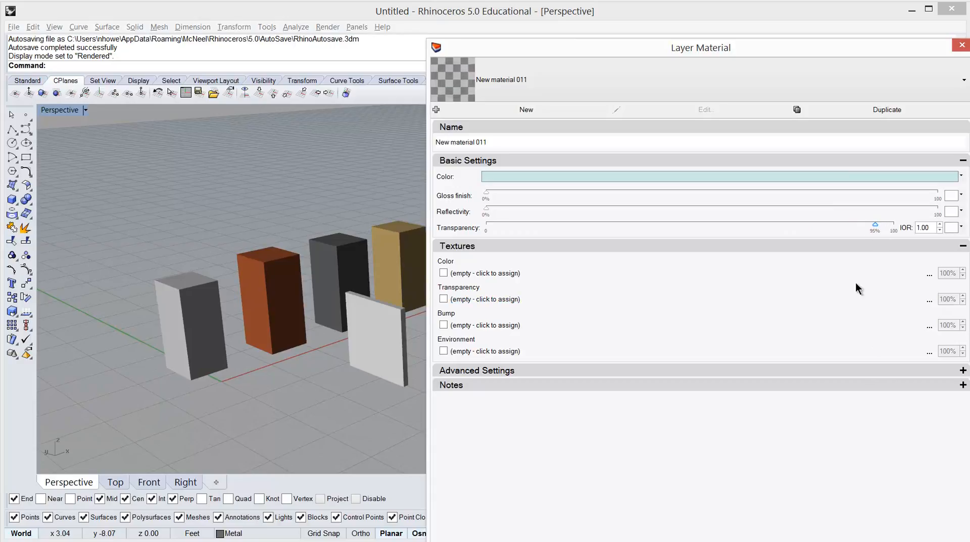
key(Return)
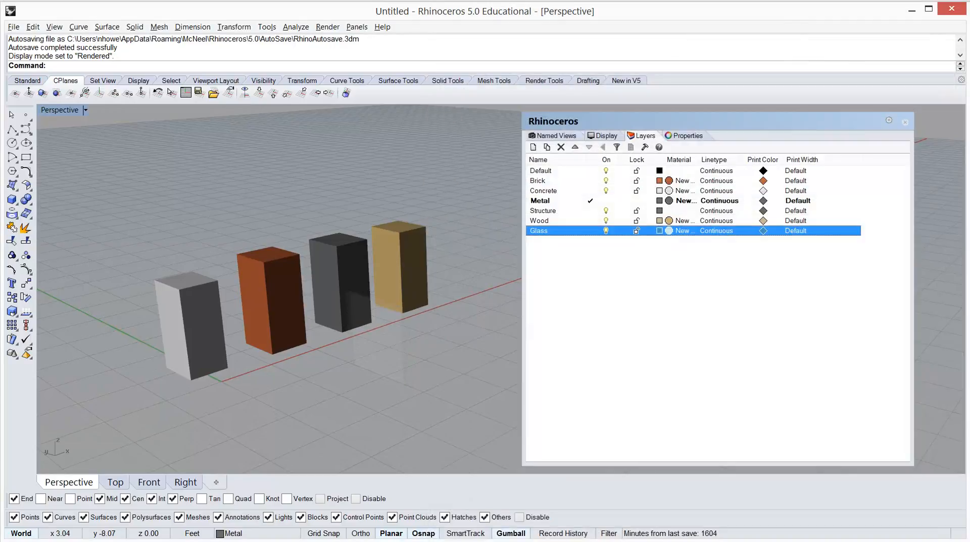
Set the surface edge color usage of the Rendered display mode to a single color for all edges.
right_drag(379, 336, 318, 355)
click(565, 228)
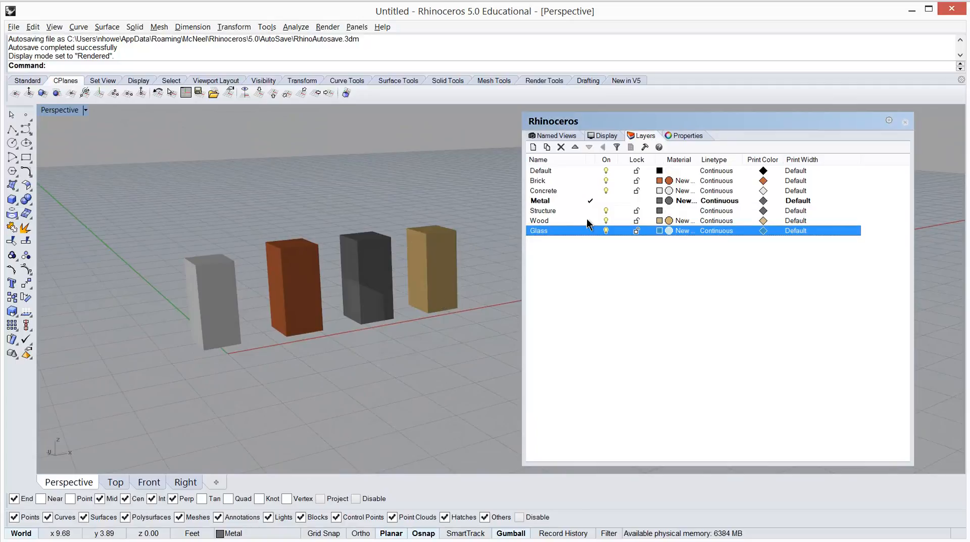
click(606, 135)
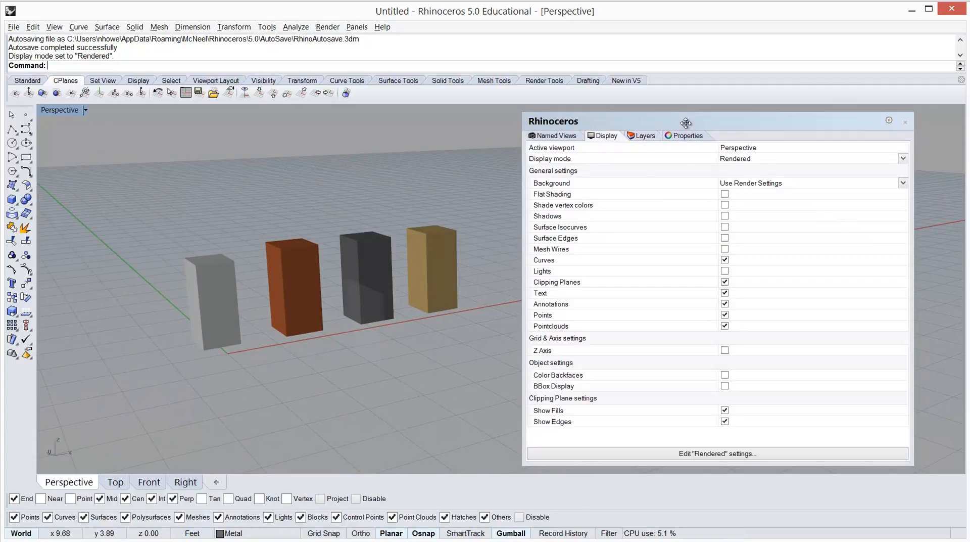
click(738, 452)
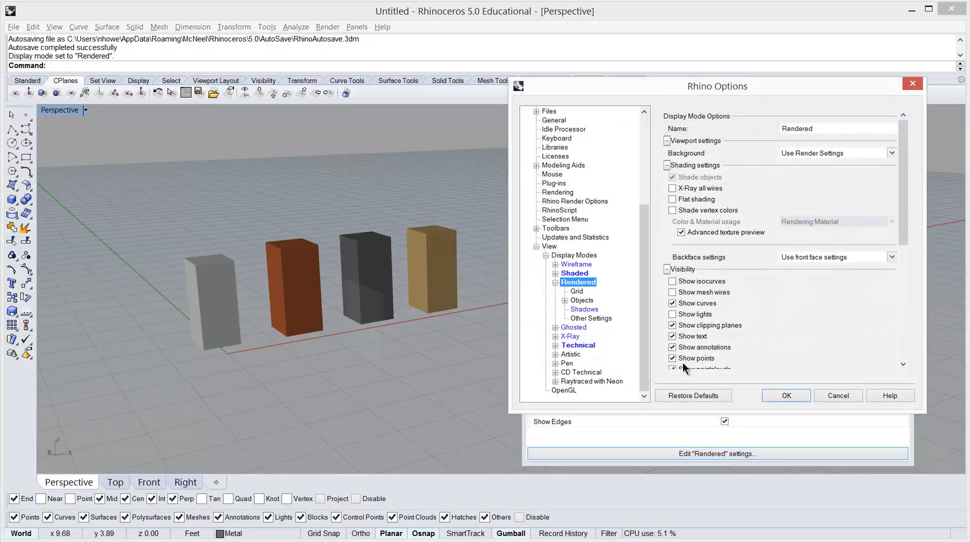
click(565, 300)
click(591, 327)
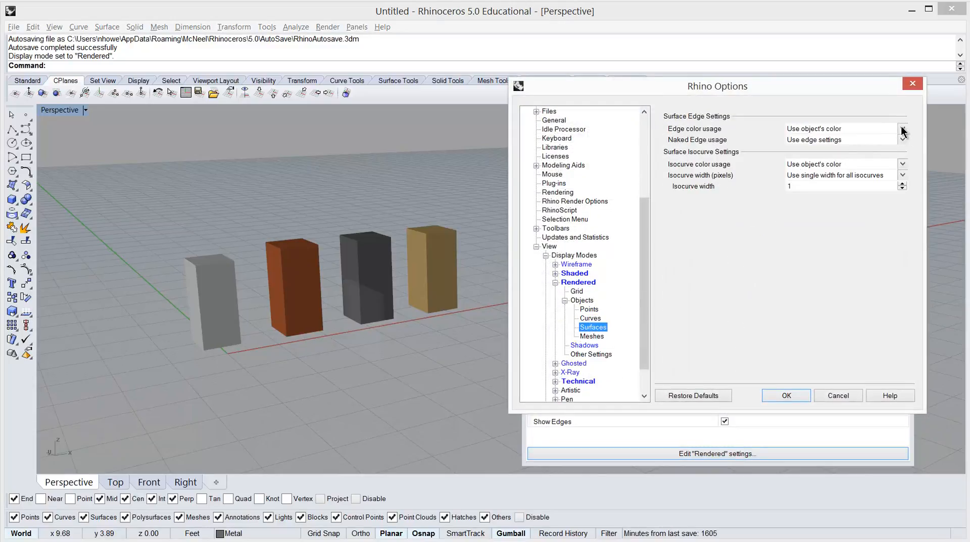
click(901, 128)
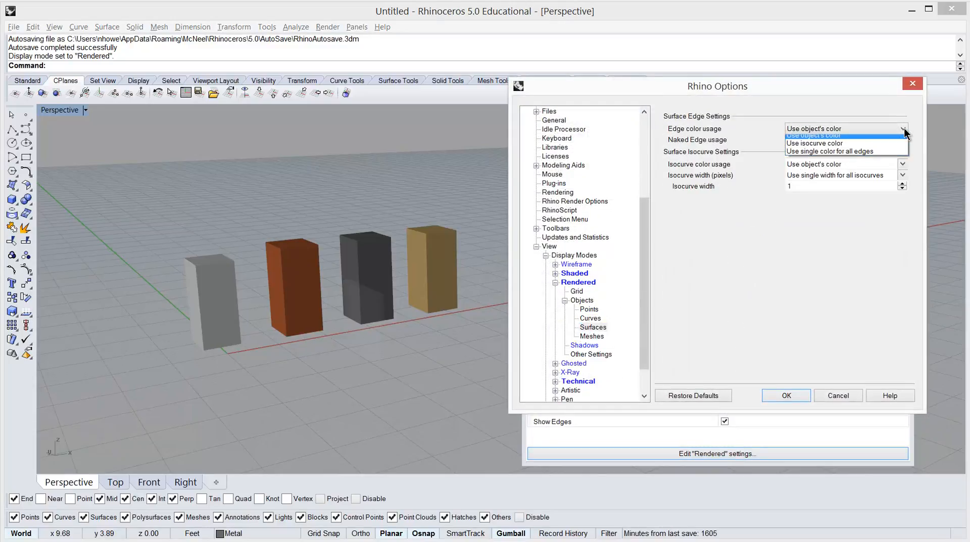
click(846, 155)
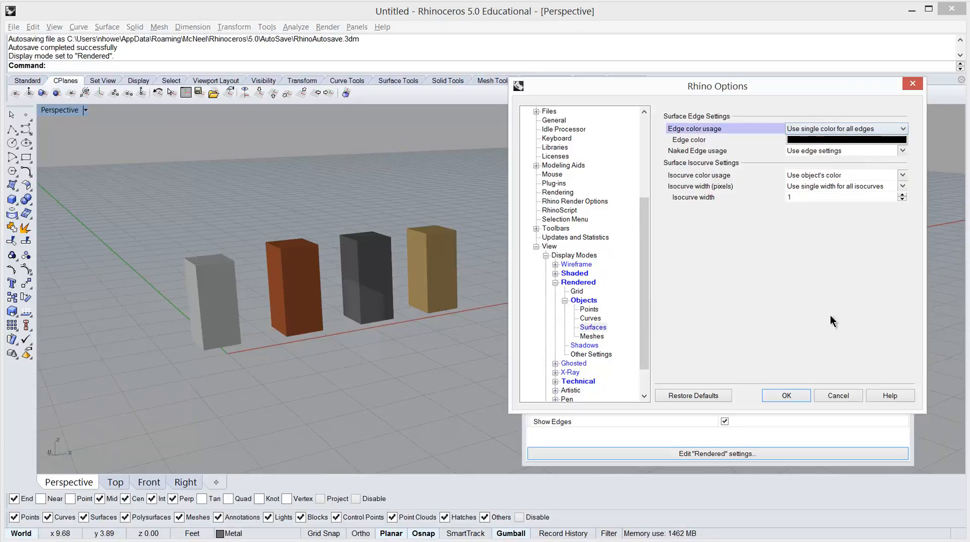
click(798, 395)
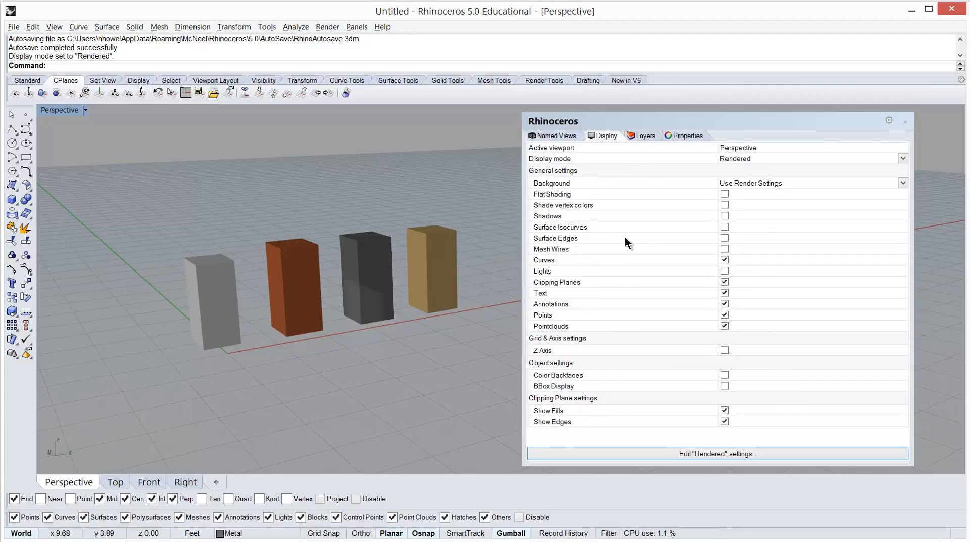
Turn on Surface Edges for the Rendered Perspective viewport and inspect the edges of the glass panel and the boxes.
click(725, 238)
right_drag(412, 305, 379, 312)
scroll(426, 322, up, 3)
scroll(427, 322, up, 2)
scroll(383, 306, down, 4)
scroll(383, 305, up, 1)
scroll(384, 304, up, 2)
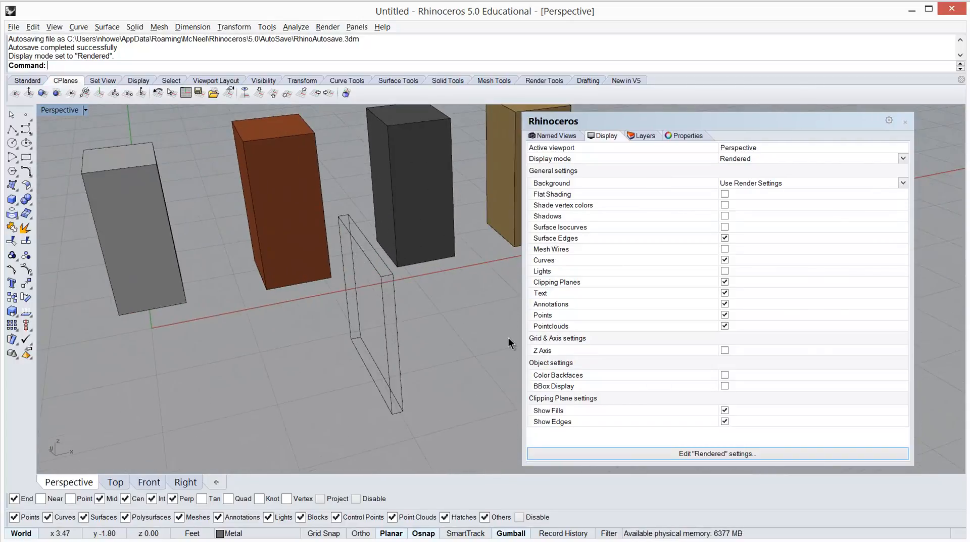
right_drag(405, 316, 432, 268)
Slightly lower the transparency of the Glass layer's material.
click(647, 135)
click(680, 232)
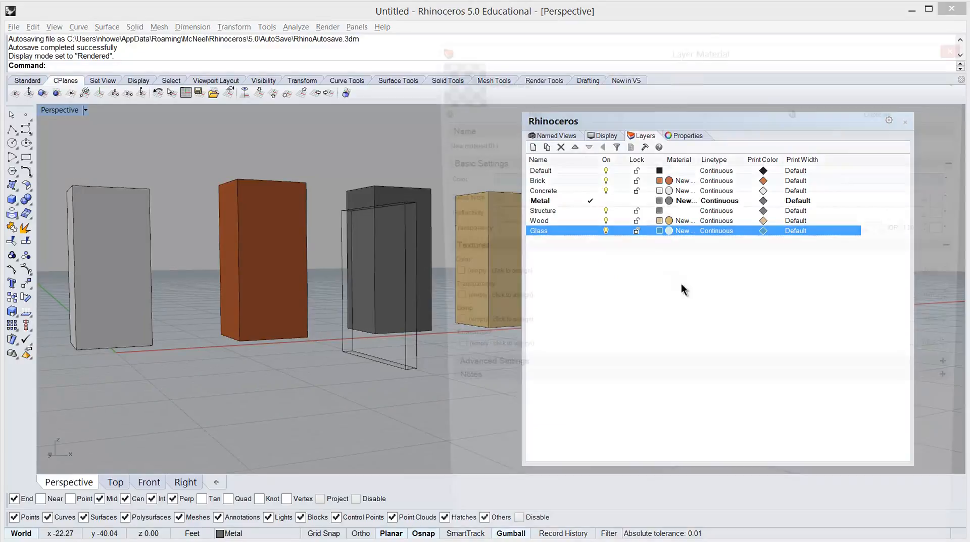
drag(879, 230, 852, 236)
key(Return)
Dock the floating Layers panel group beside the viewport and view all the objects from a higher angle.
right_drag(329, 313, 391, 309)
scroll(329, 342, down, 8)
drag(842, 125, 966, 112)
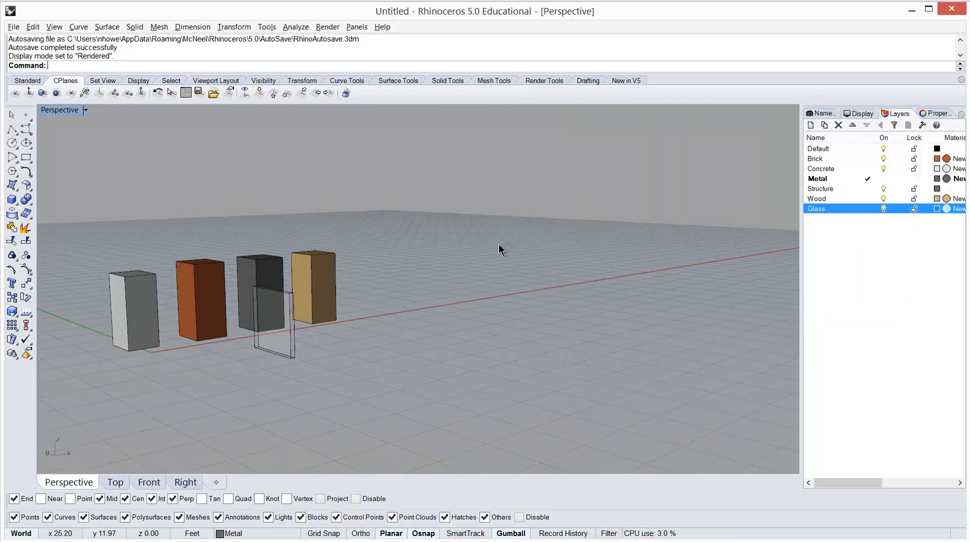
right_drag(368, 314, 454, 330)
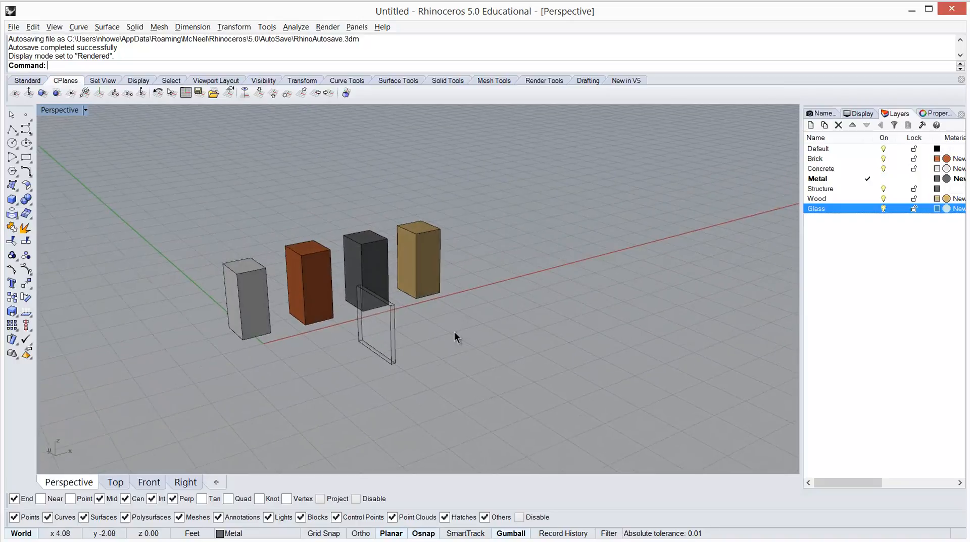